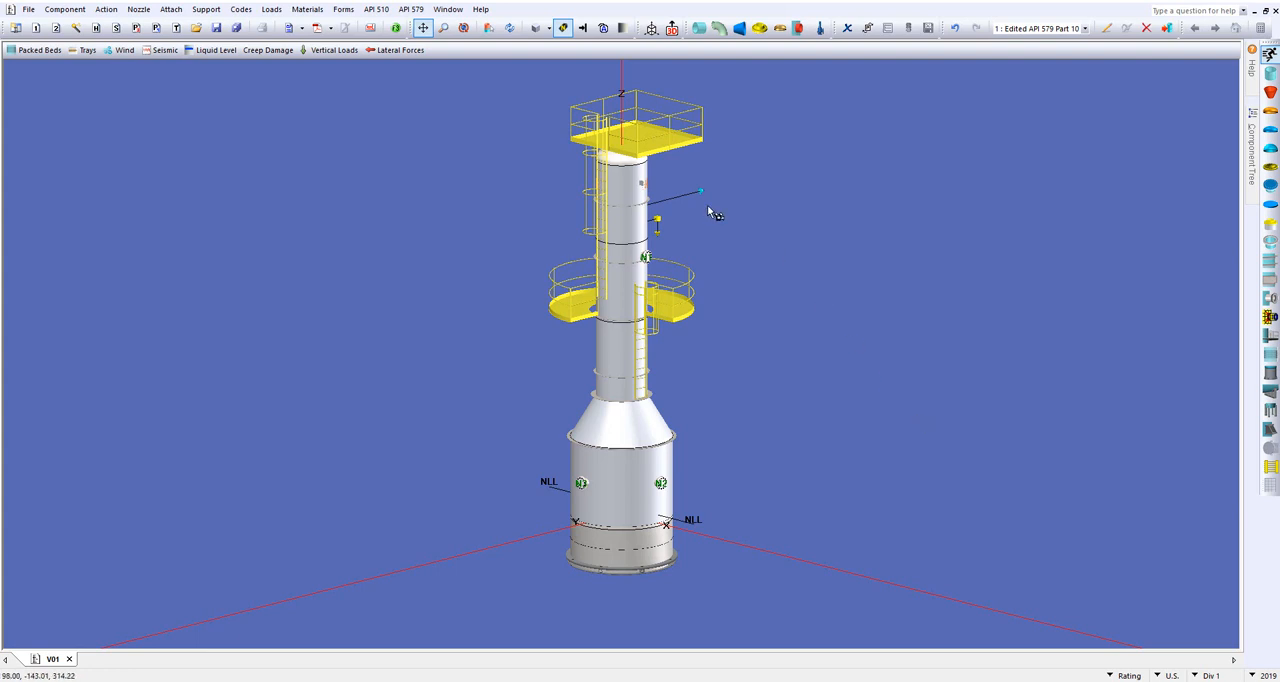
Step: Create a new API 579 Part 11 fire damage inspection for the vessel
left_click_drag(537, 423, 508, 406)
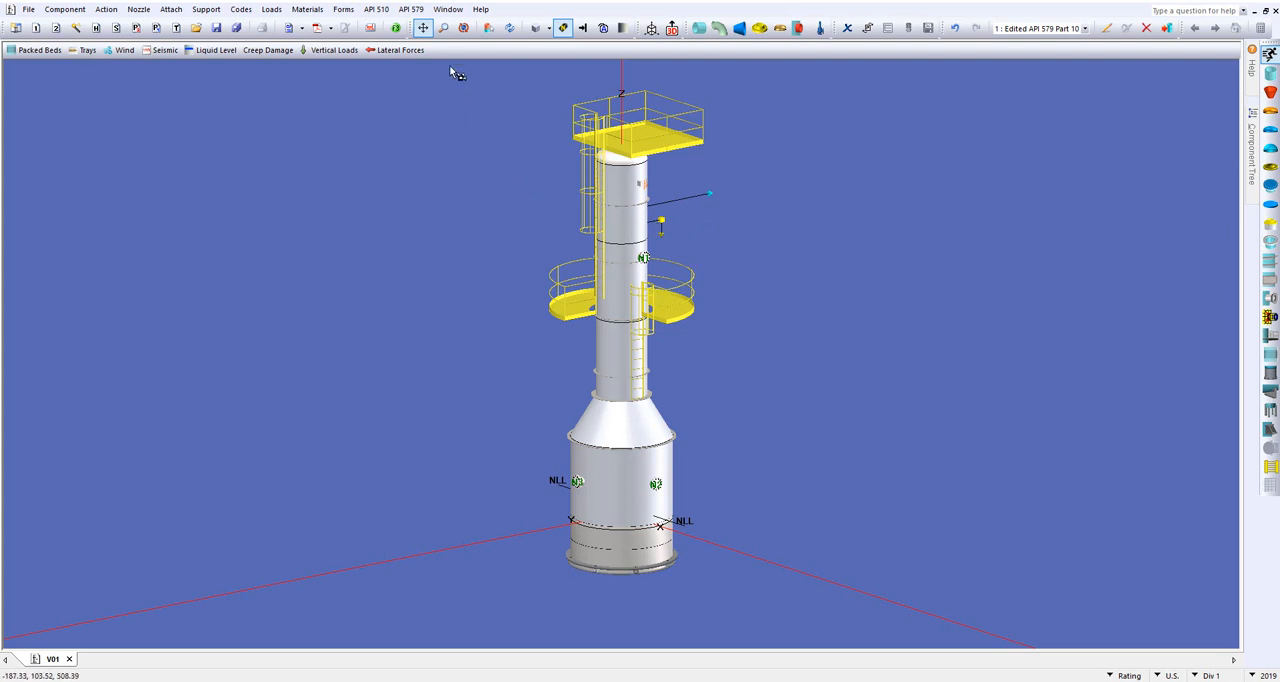
left_click(414, 11)
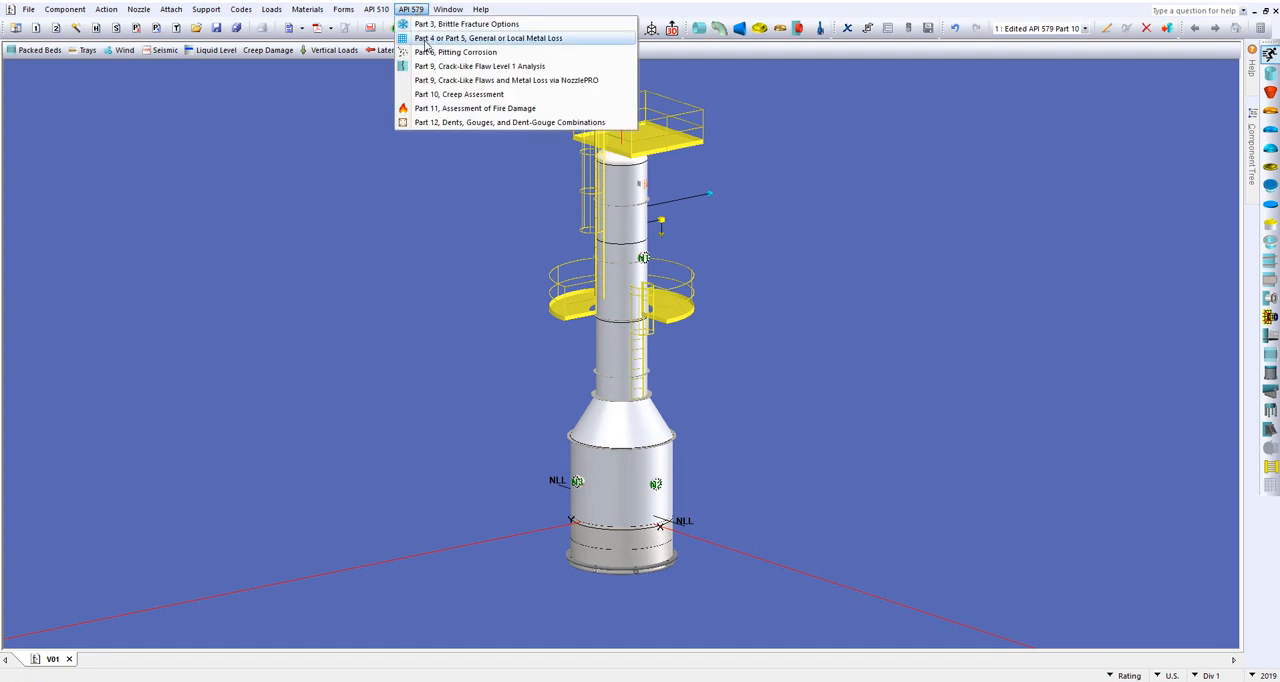
left_click(546, 109)
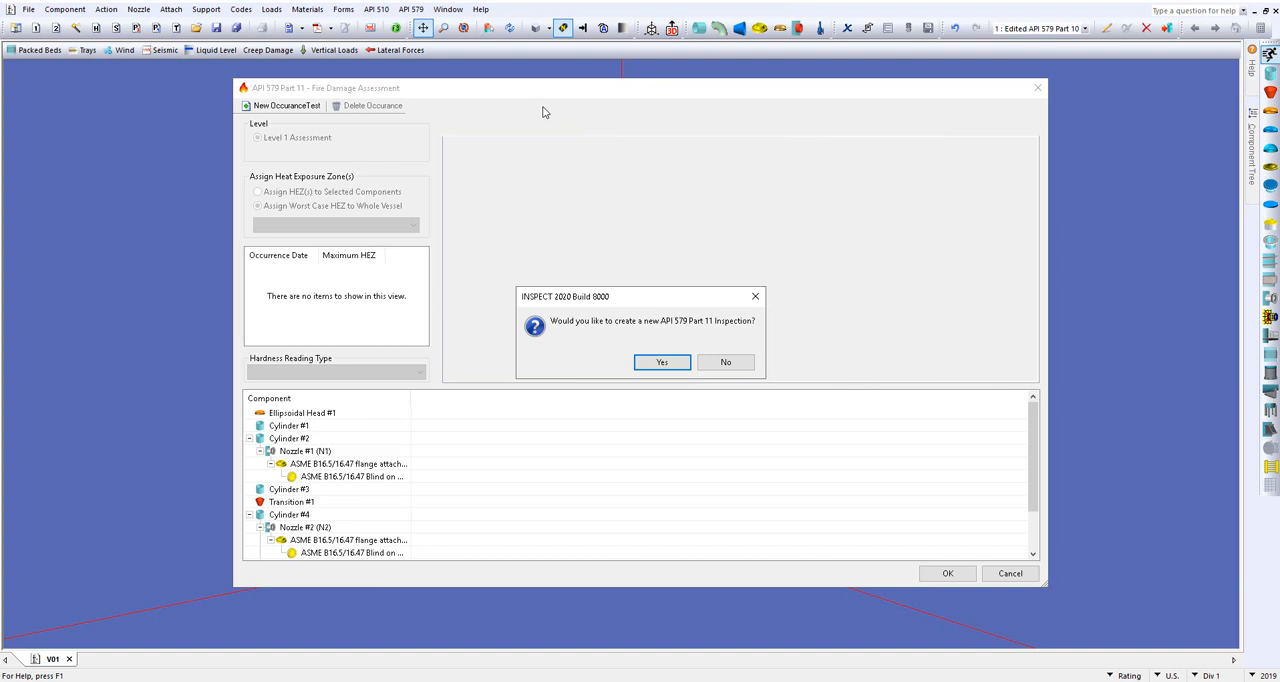
left_click(640, 361)
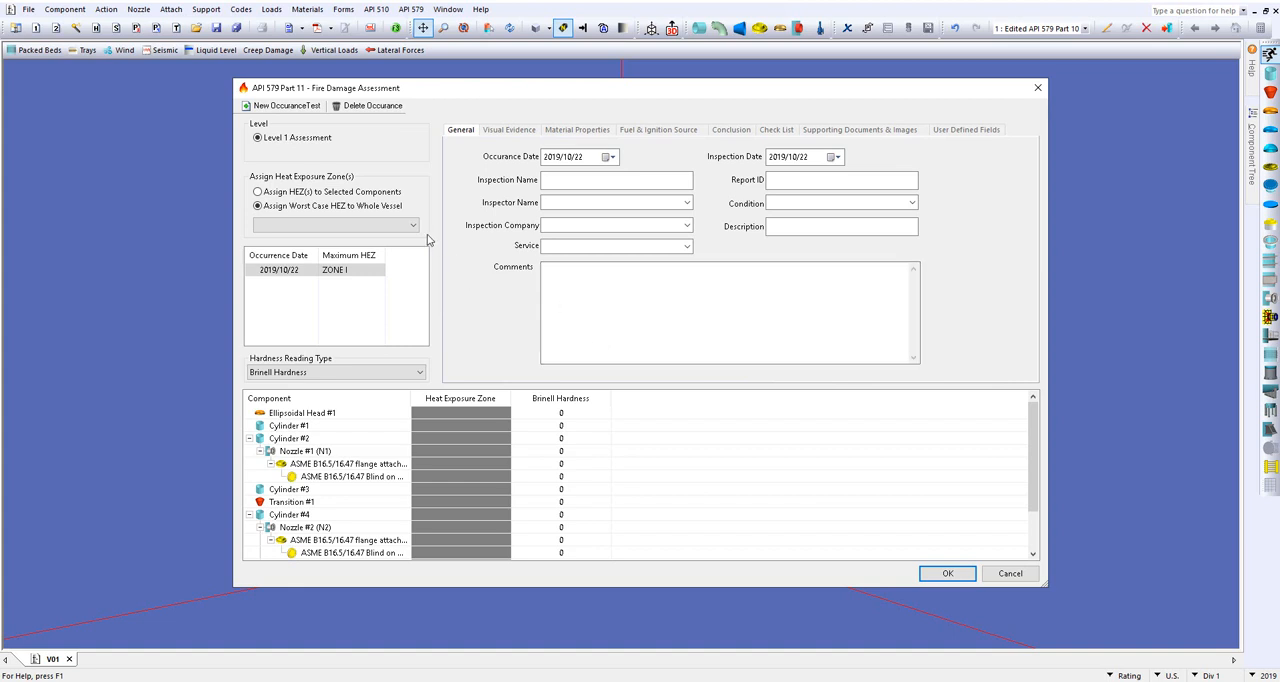
Step: Assign ZONE III as the worst-case heat exposure zone for the whole vessel
left_click(396, 193)
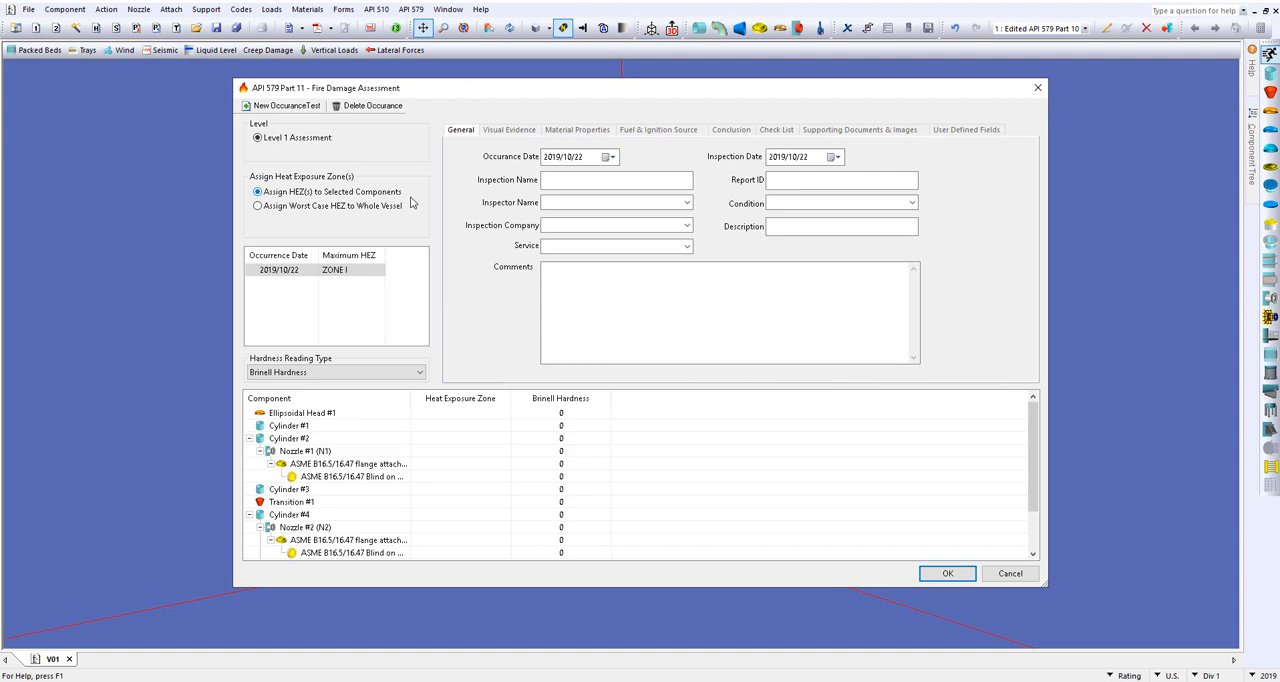
left_click(396, 207)
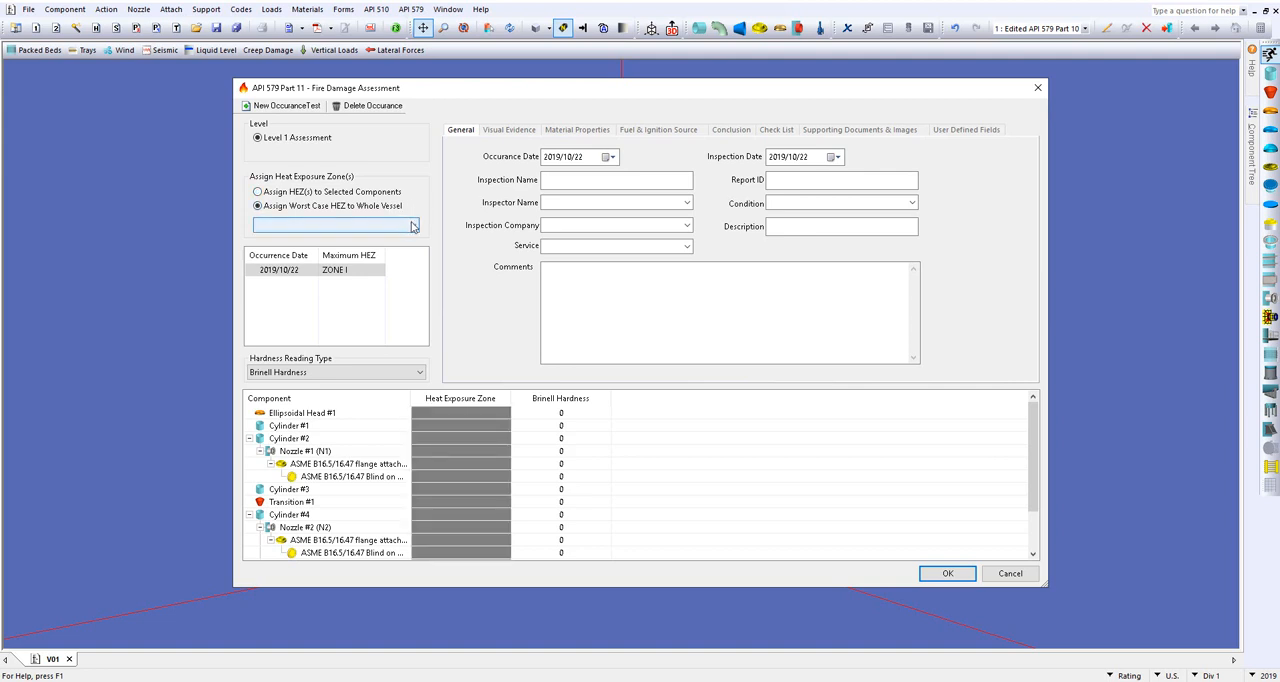
left_click(414, 226)
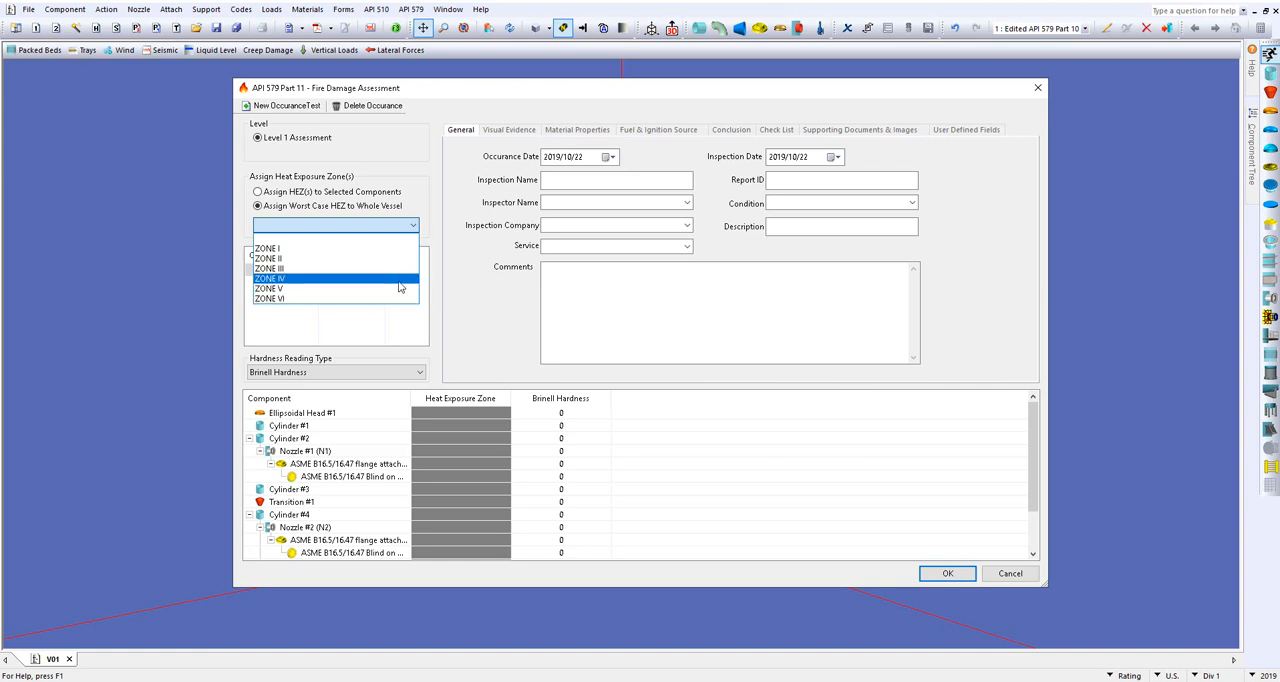
left_click(399, 269)
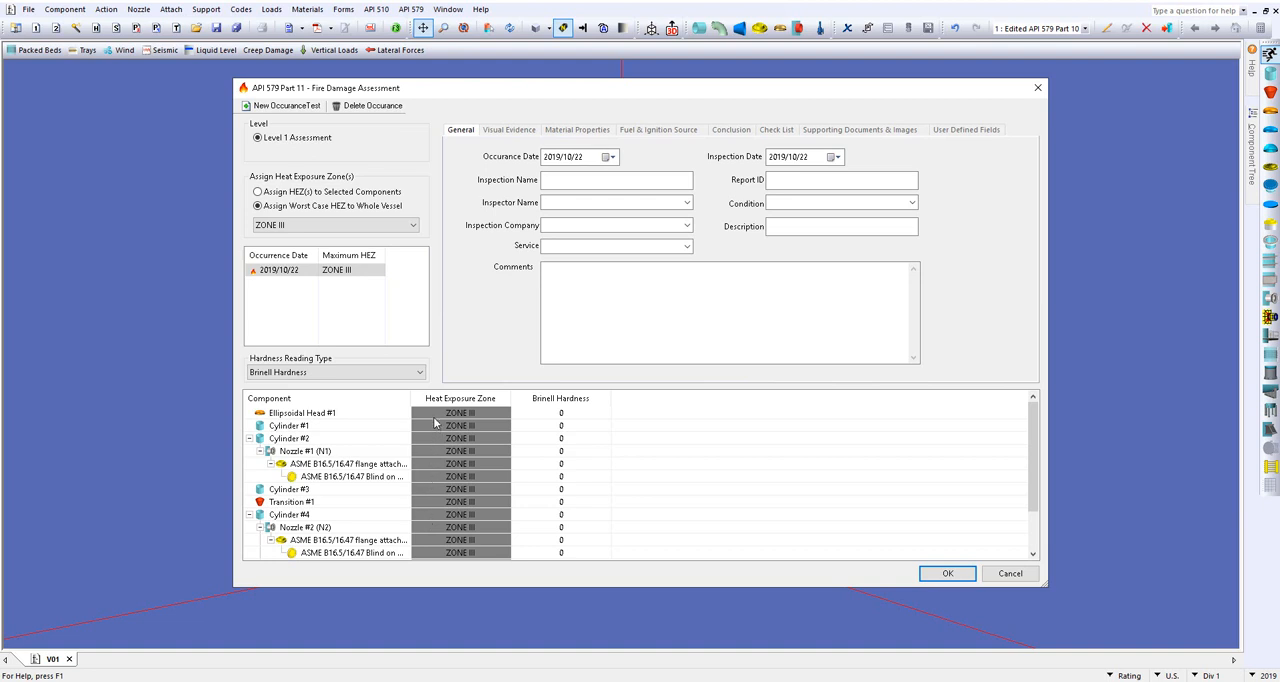
Step: Review the hardness reading types and the assessment's visual evidence, material properties, fuel and ignition source, and conclusion sections
left_click(419, 374)
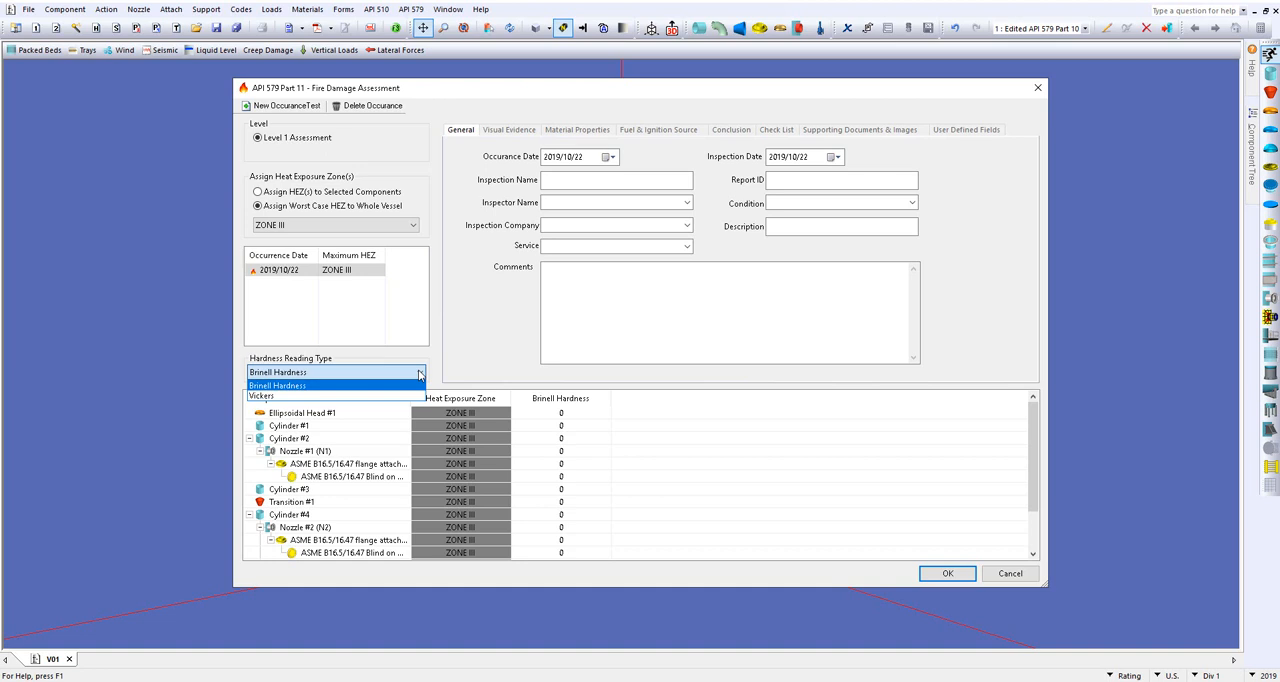
left_click(419, 374)
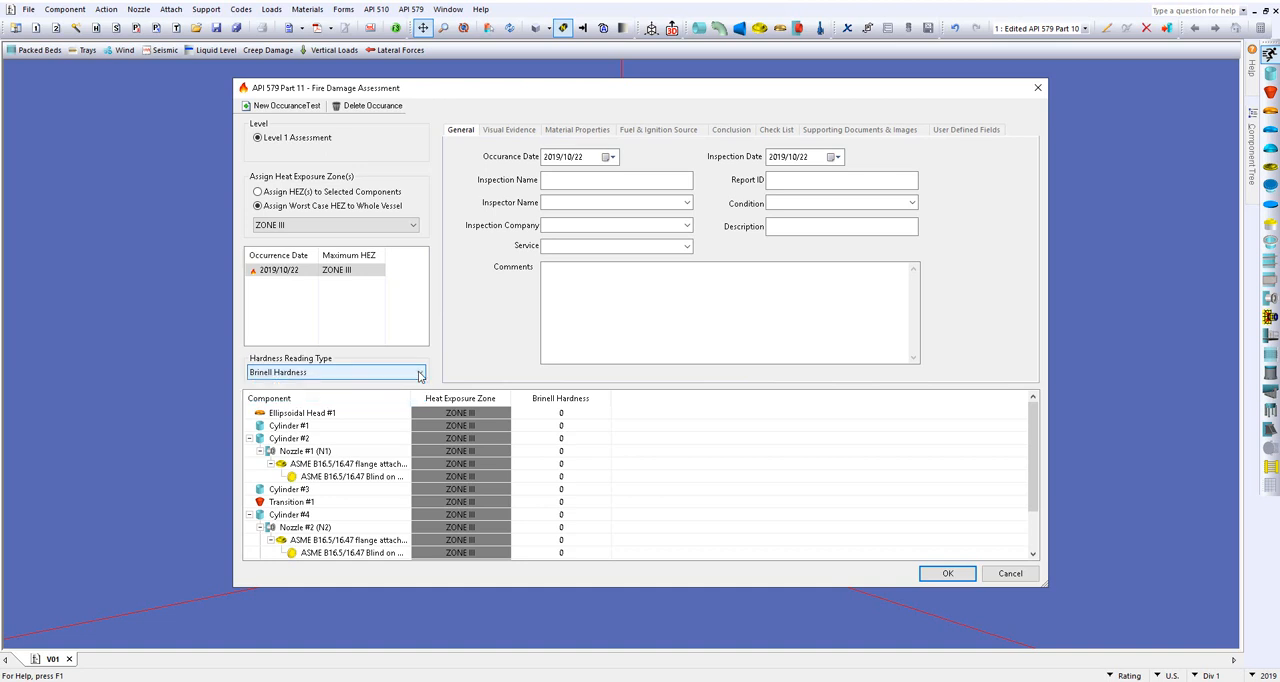
left_click(576, 414)
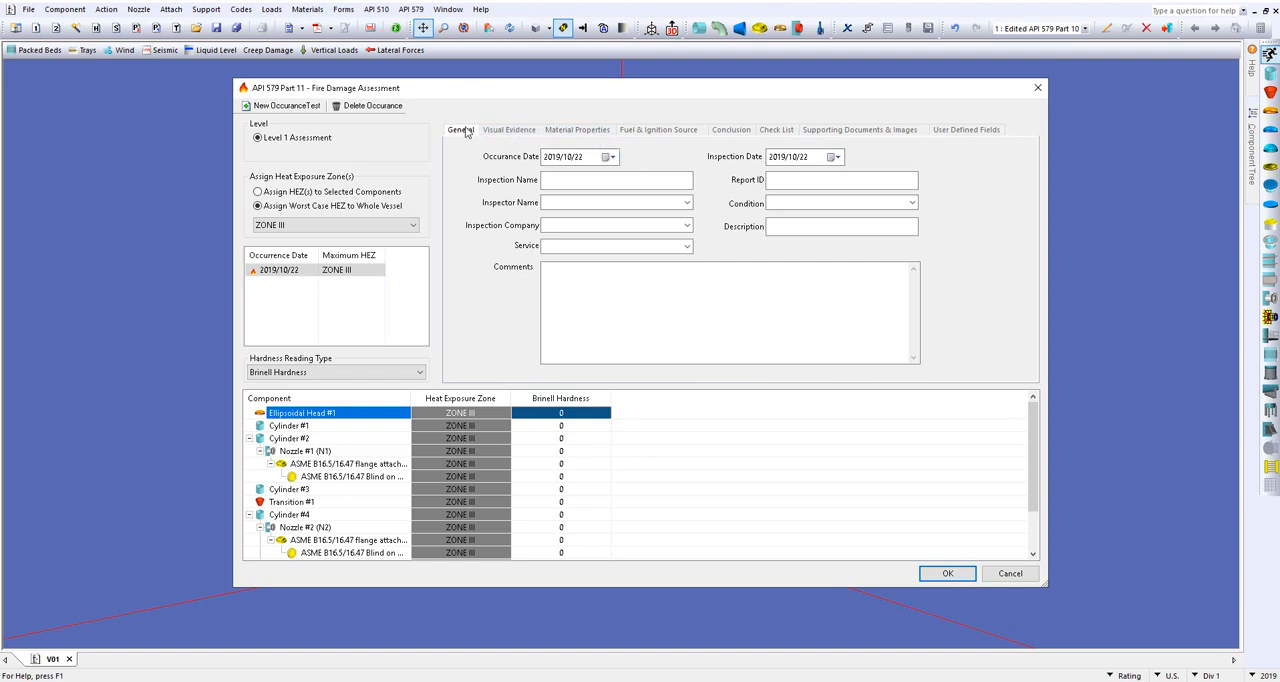
left_click(515, 134)
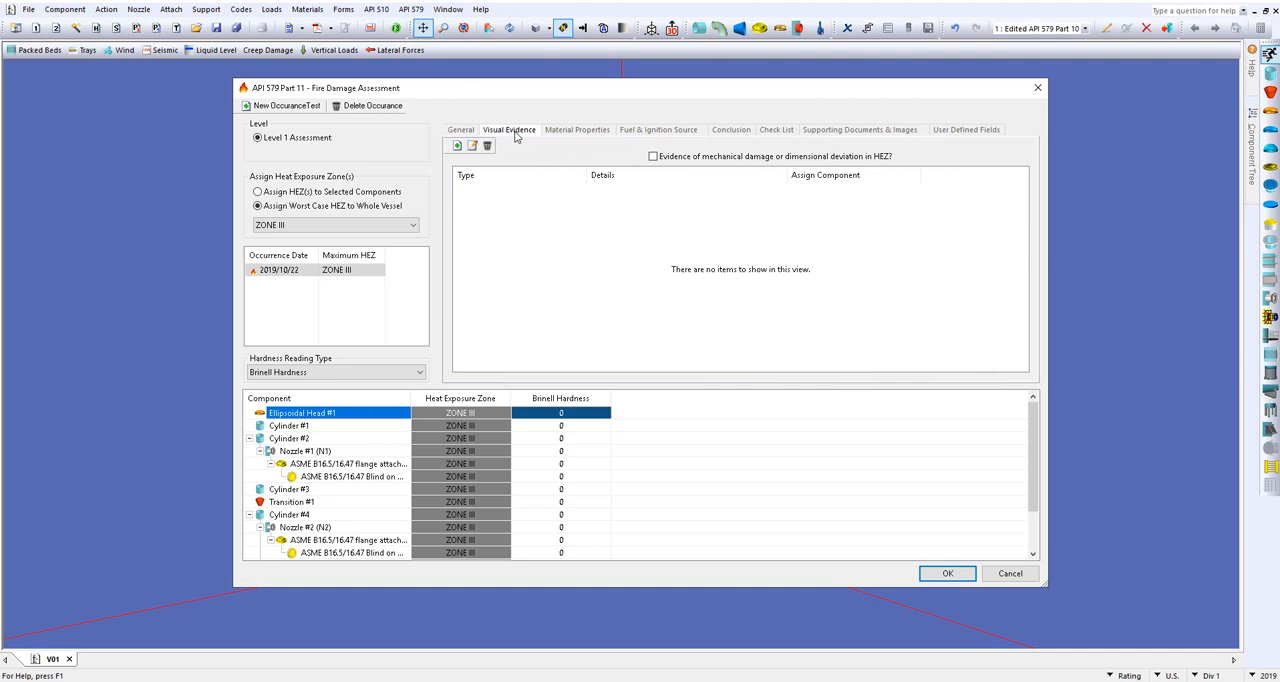
left_click(557, 138)
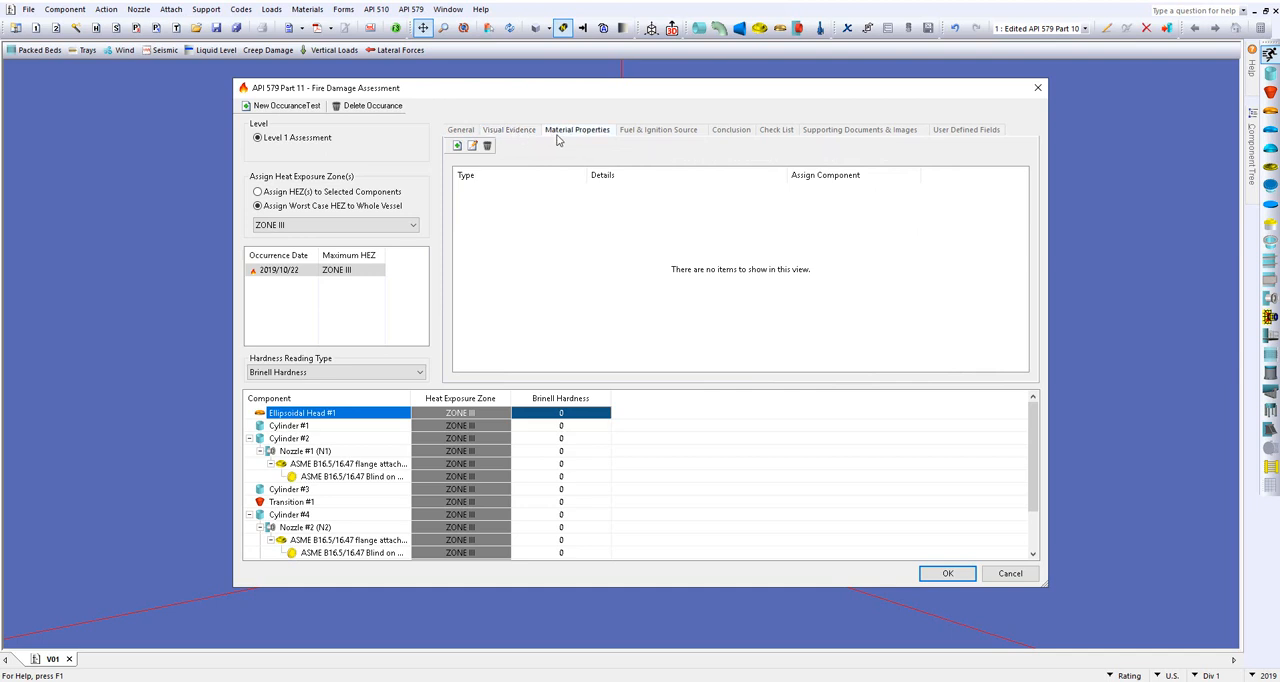
left_click(670, 133)
left_click(748, 133)
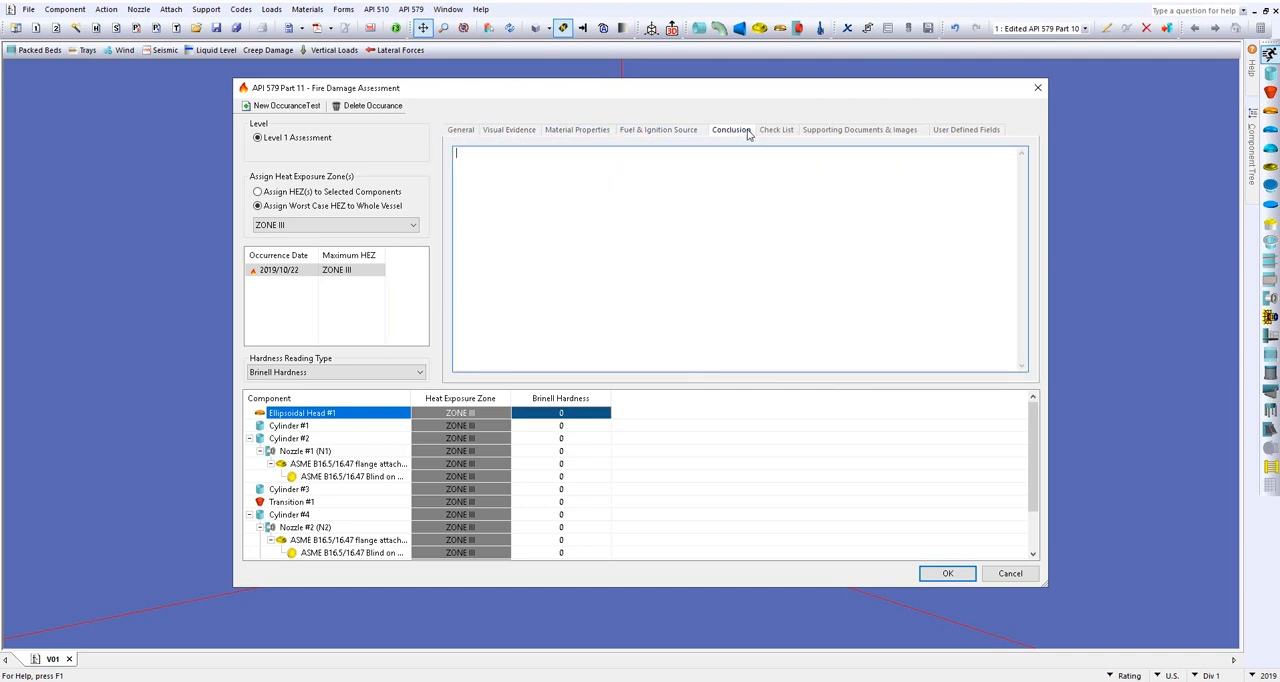
Step: Add the API 570 External Visual Inspection Checklist to the fire damage assessment
left_click(788, 134)
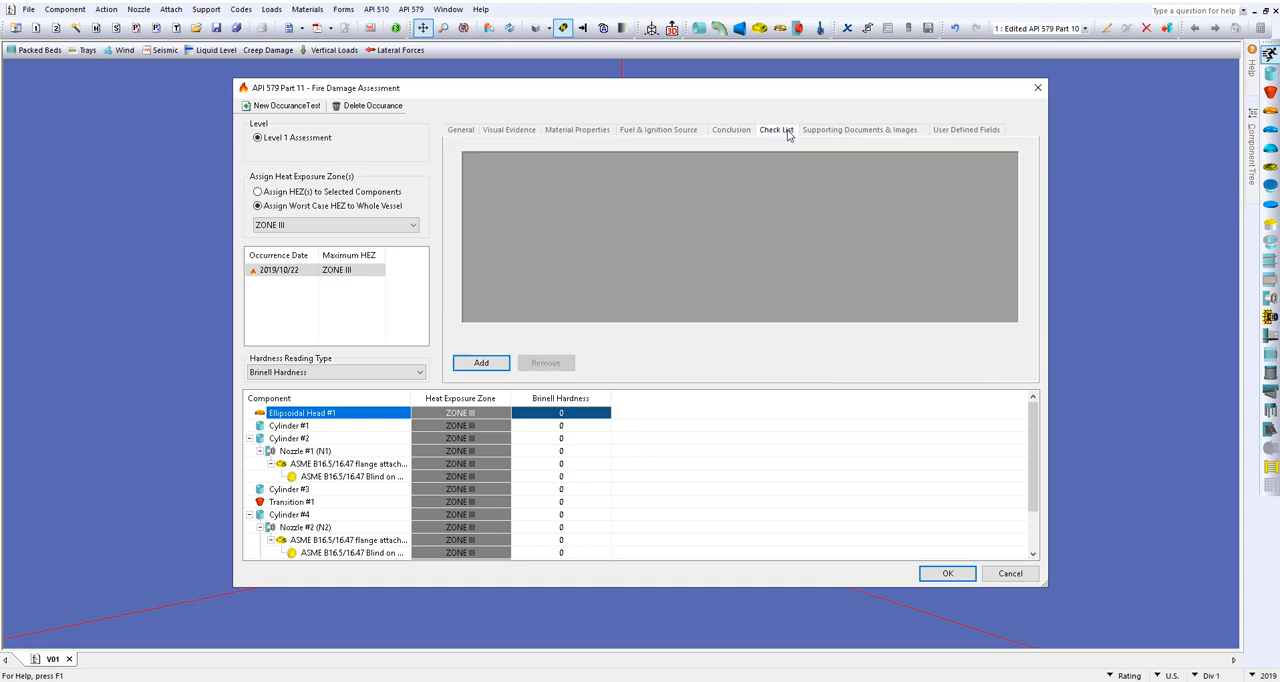
left_click(482, 363)
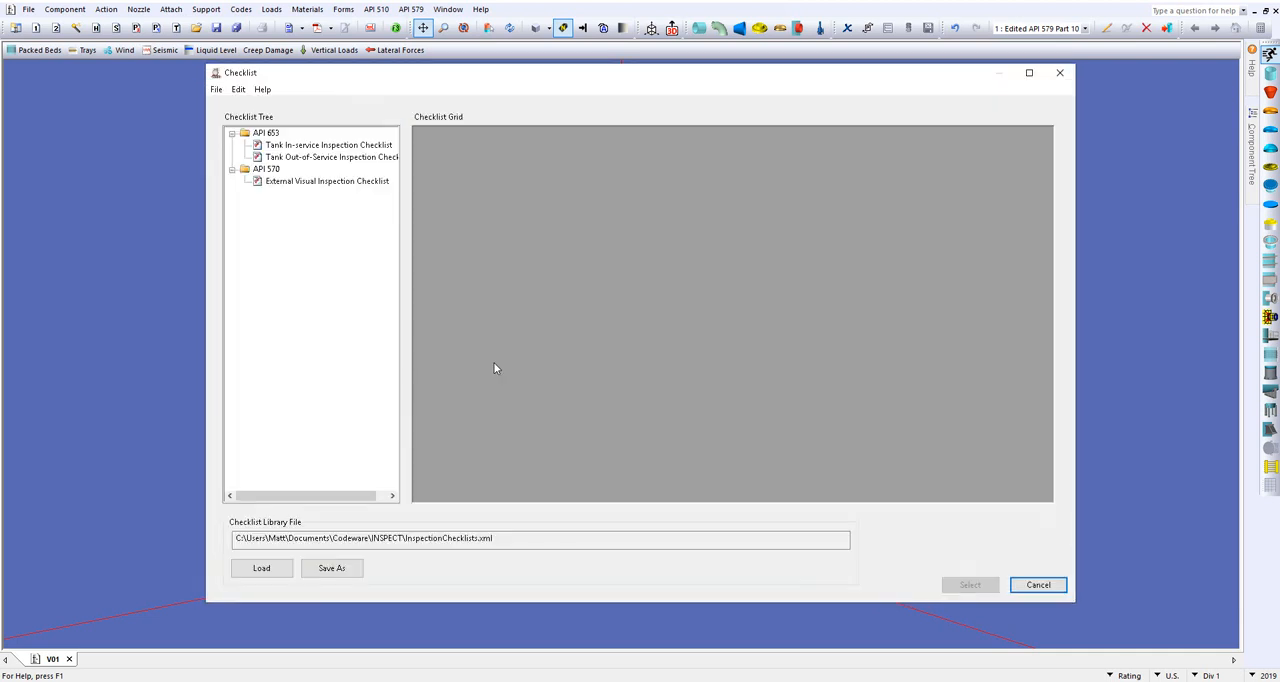
left_click(324, 184)
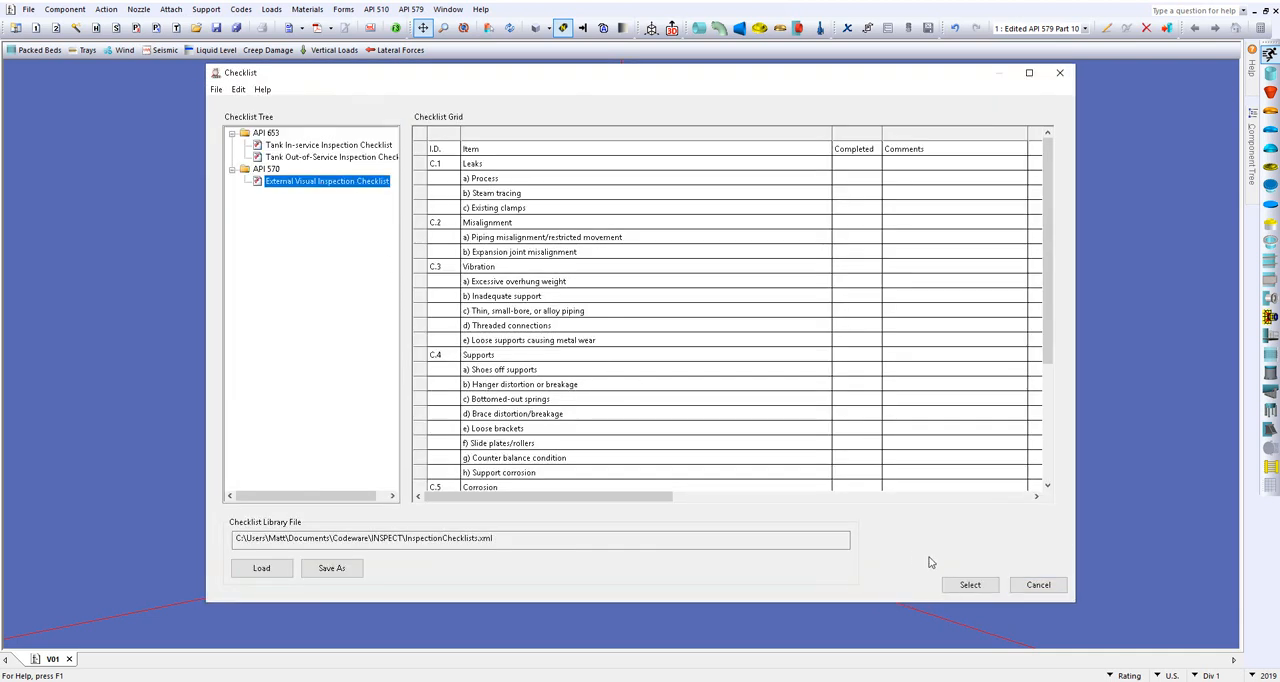
left_click(970, 585)
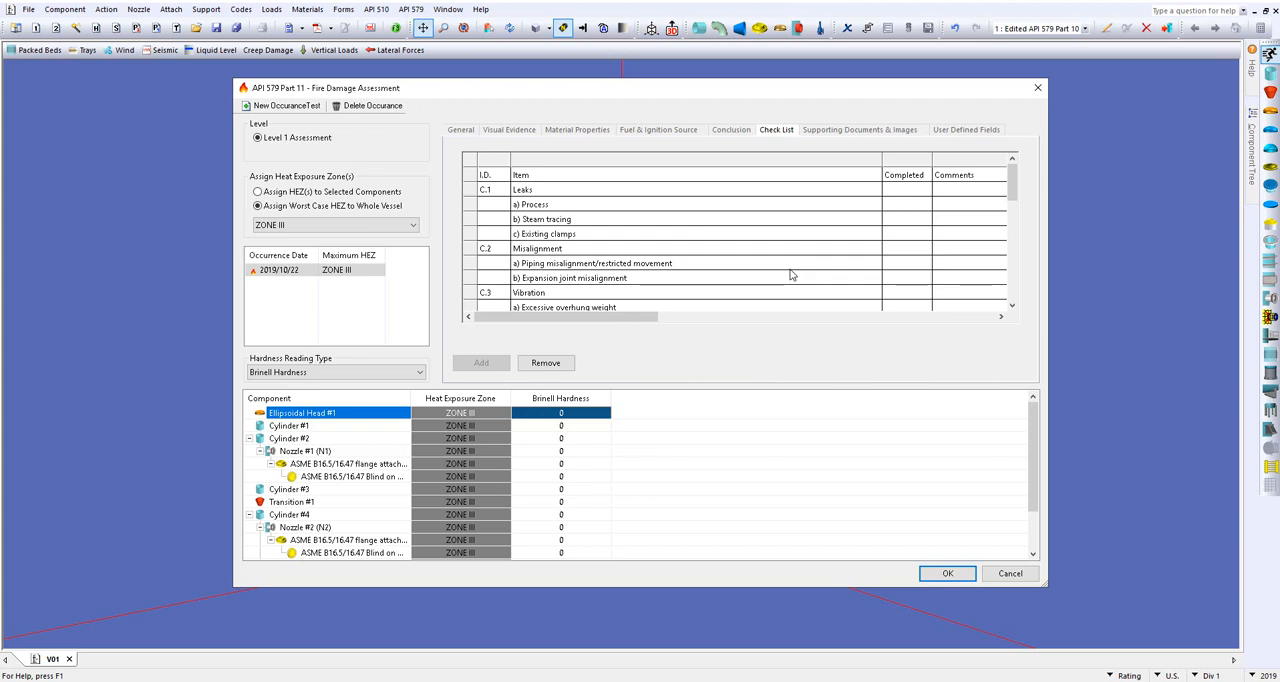
left_click(855, 137)
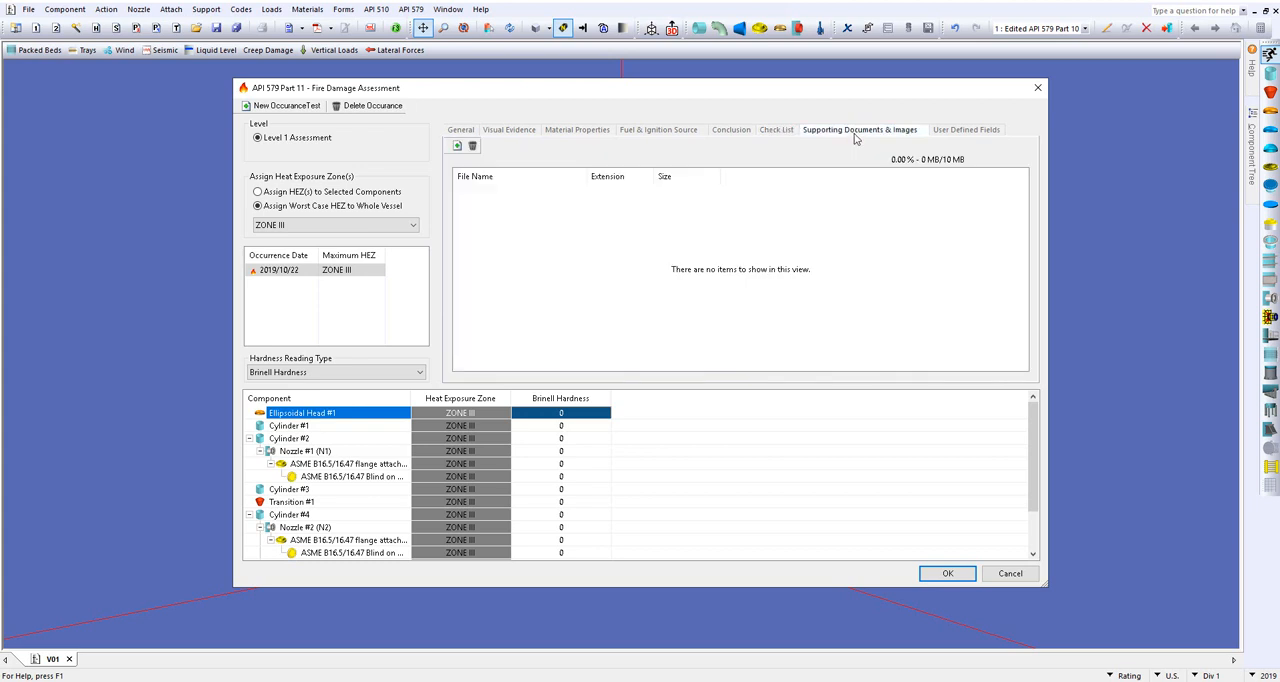
left_click(951, 139)
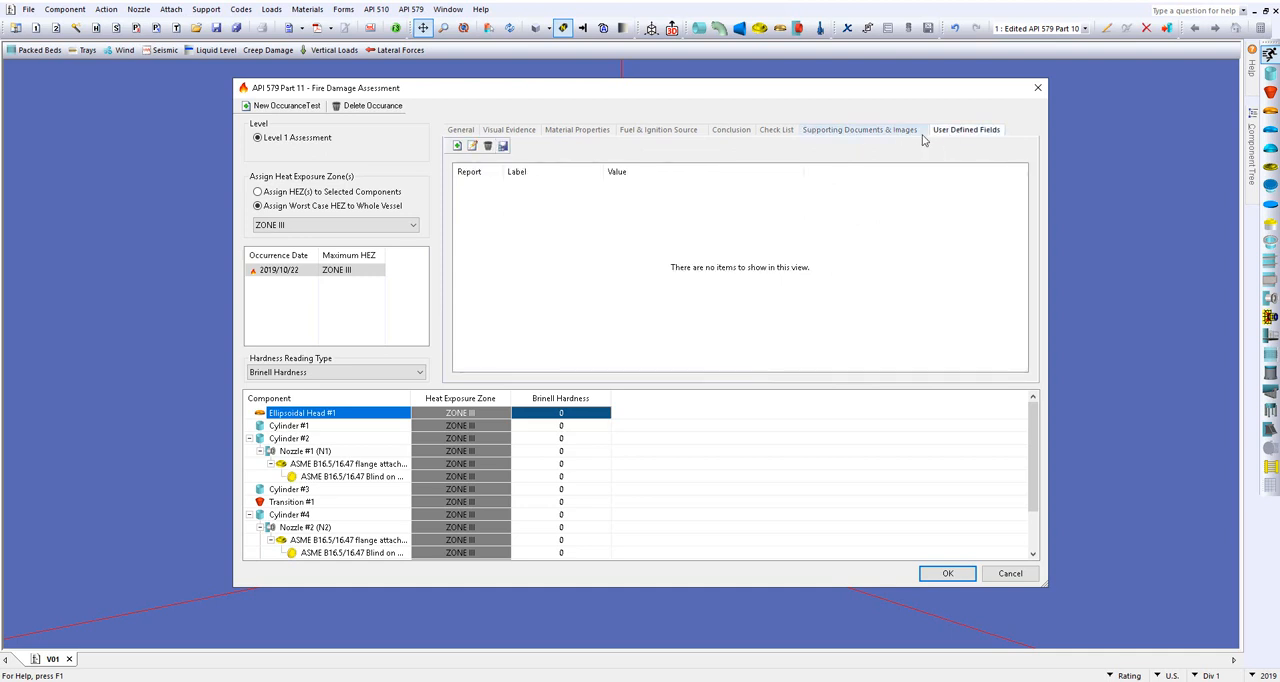
Step: Start a new visual evidence entry with the details type Visual Evidence Summary
left_click(521, 133)
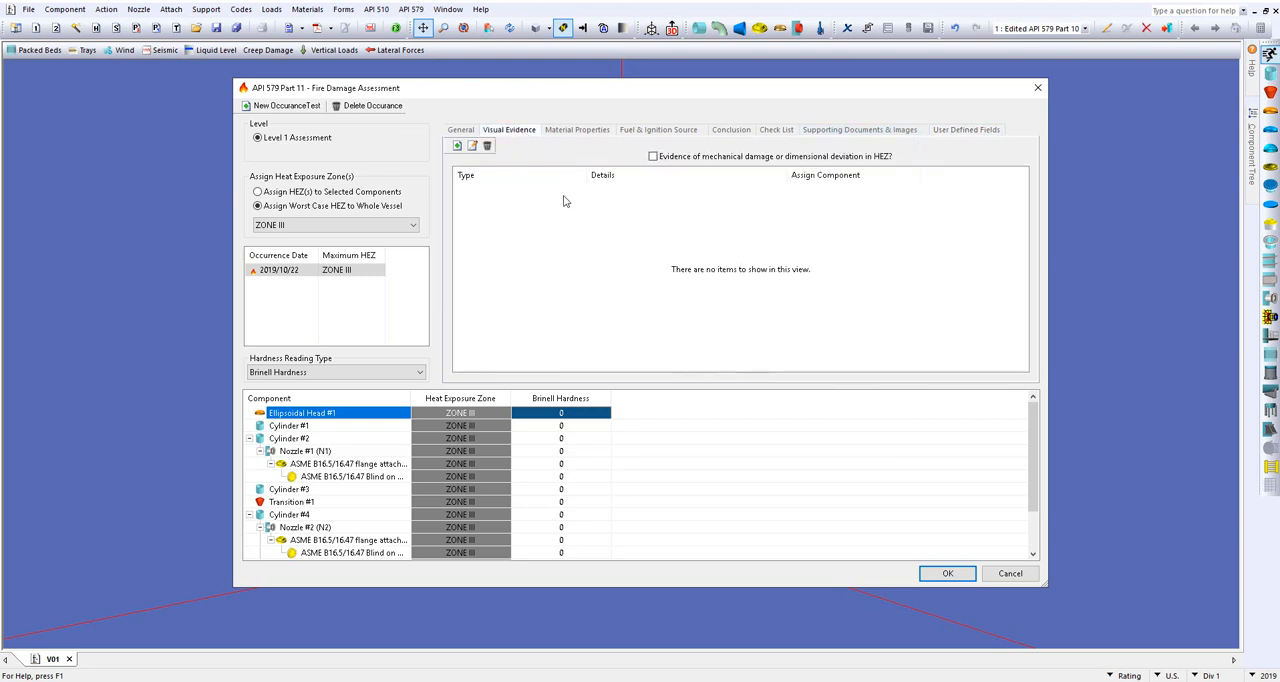
left_click(456, 146)
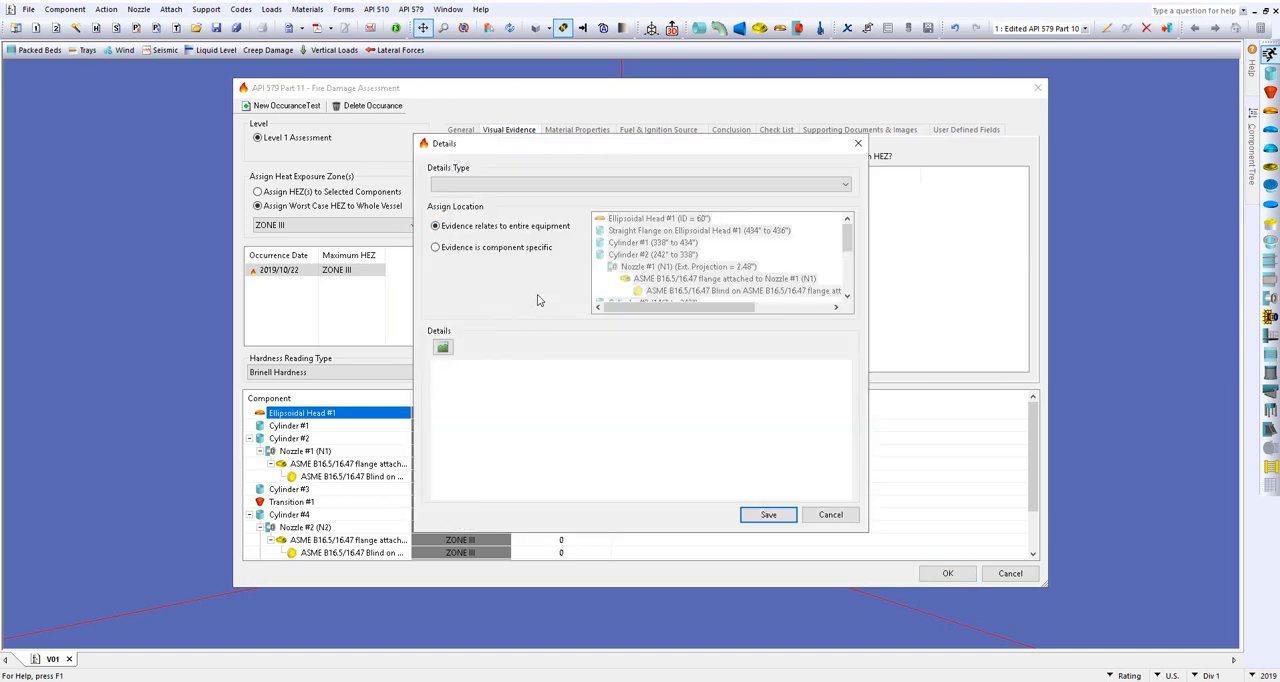
left_click(845, 186)
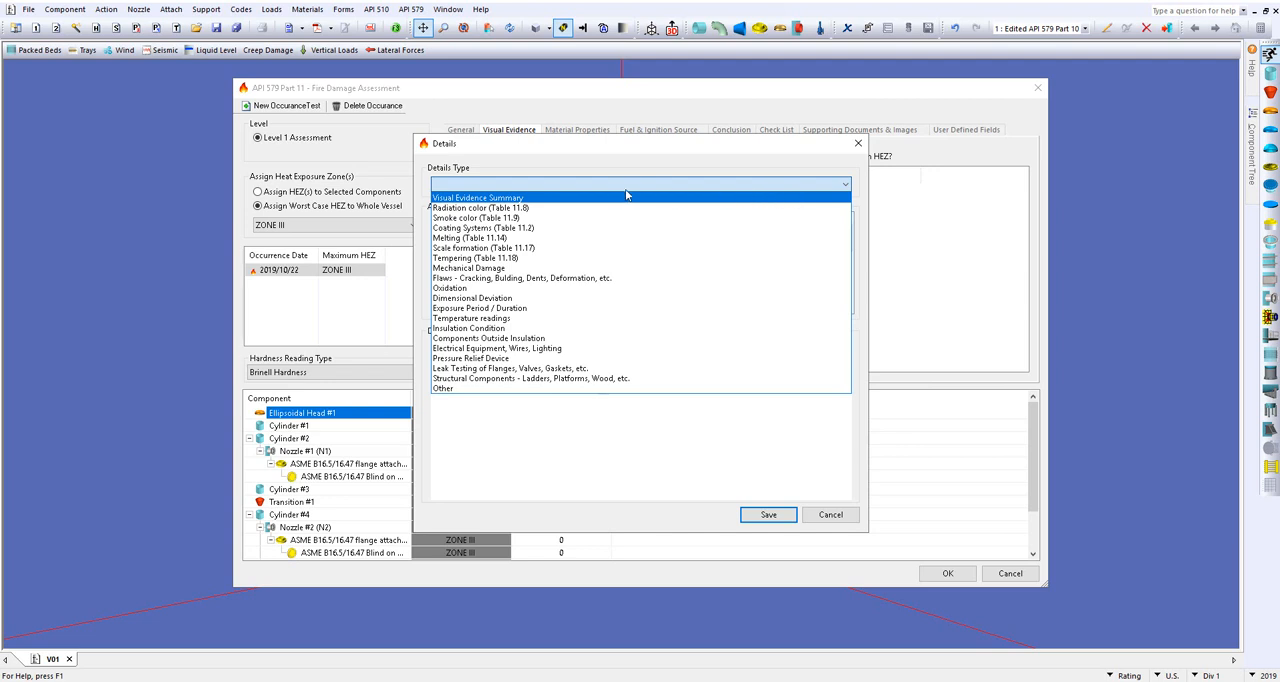
left_click(506, 199)
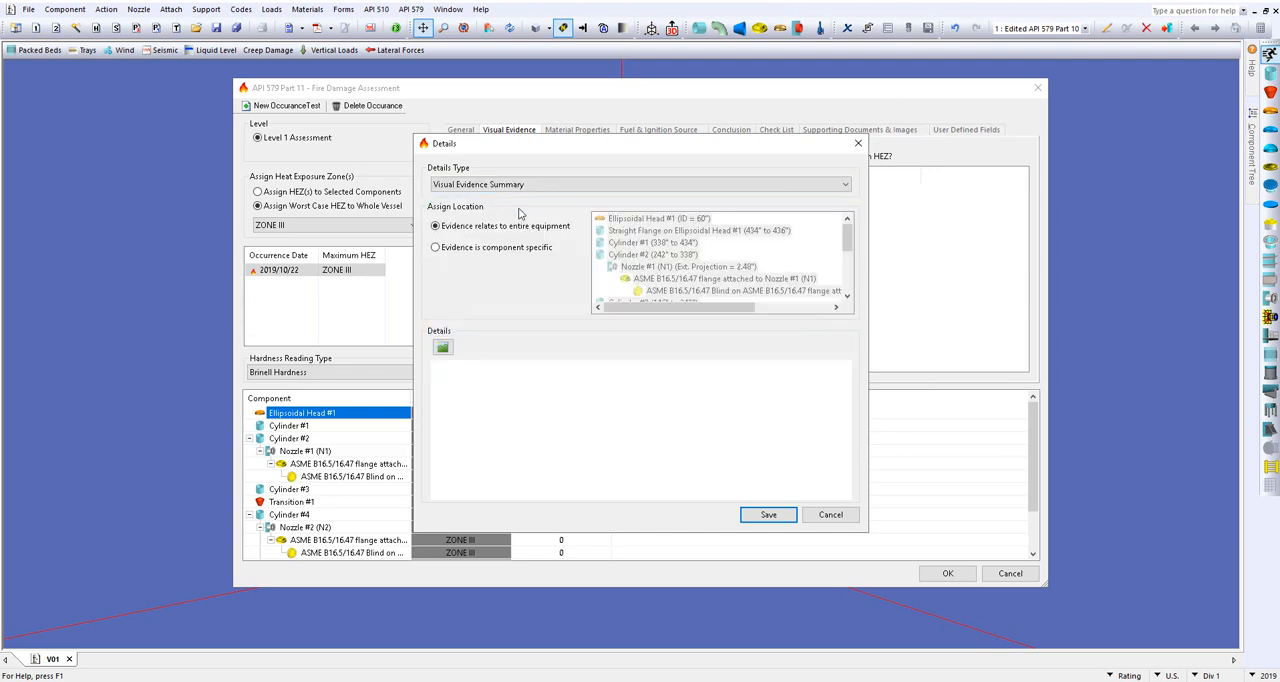
Step: Insert the image fire1.jpg into the visual evidence entry's details and save the entry
left_click(442, 349)
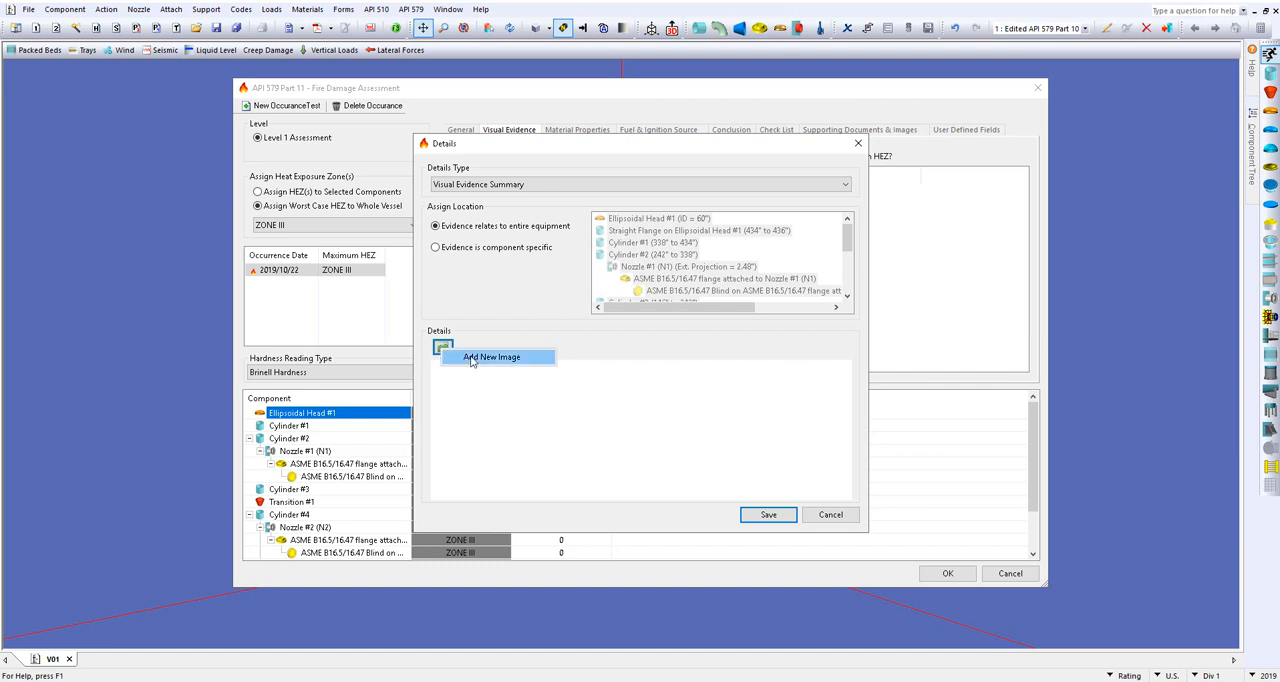
left_click(538, 359)
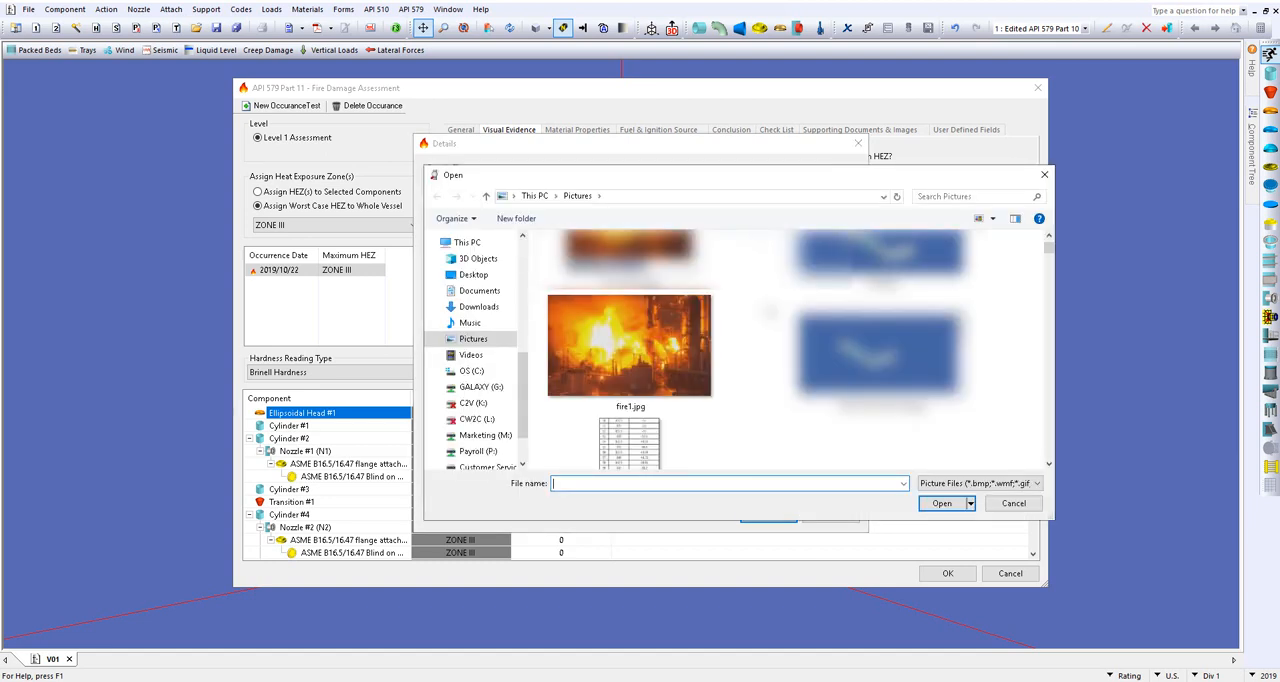
left_click(672, 363)
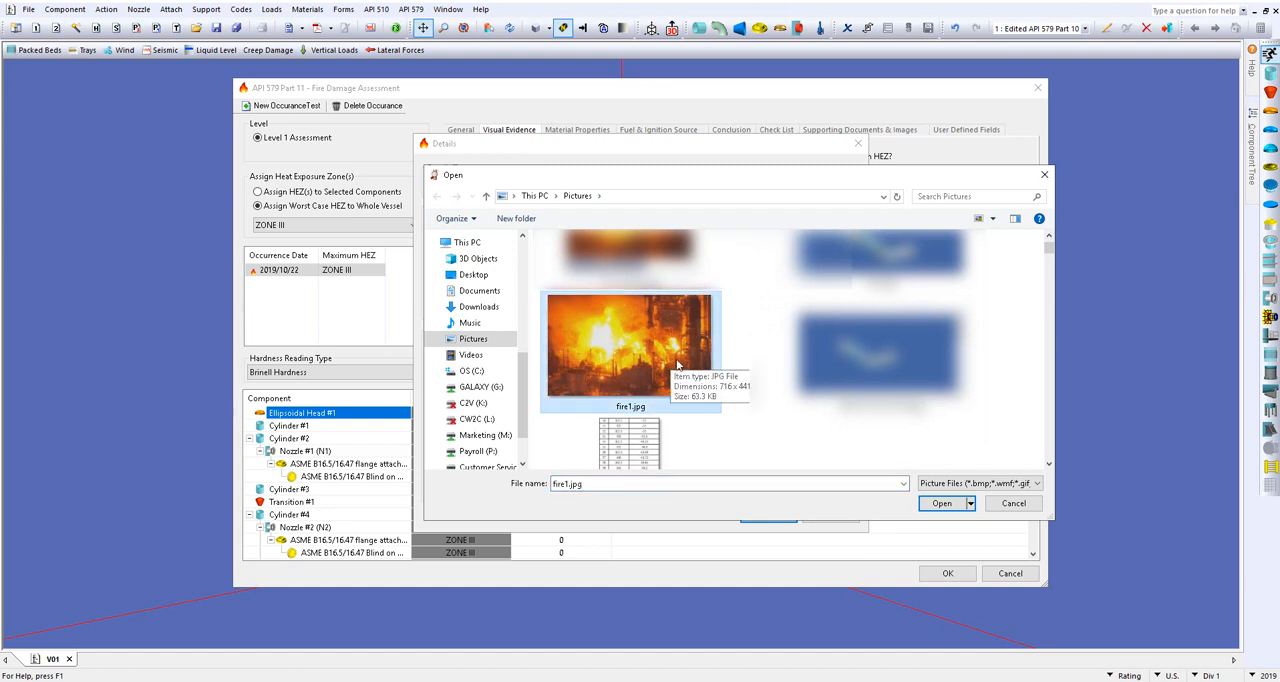
left_click(944, 504)
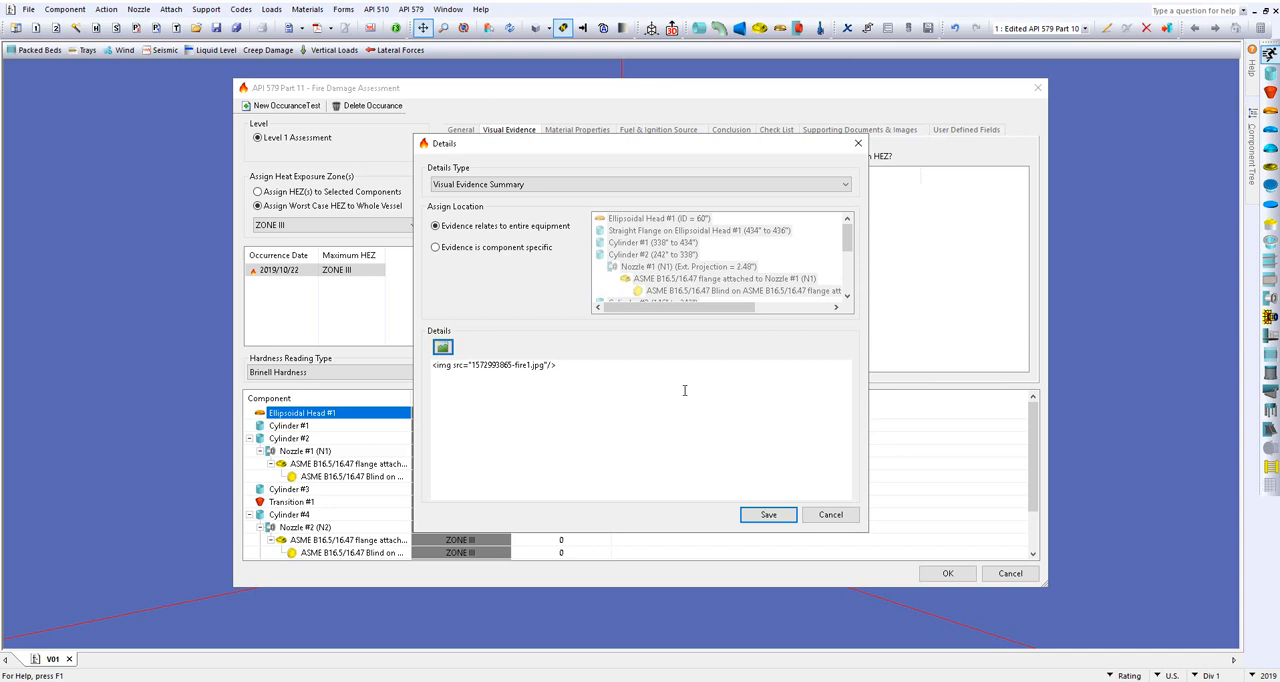
left_click(766, 515)
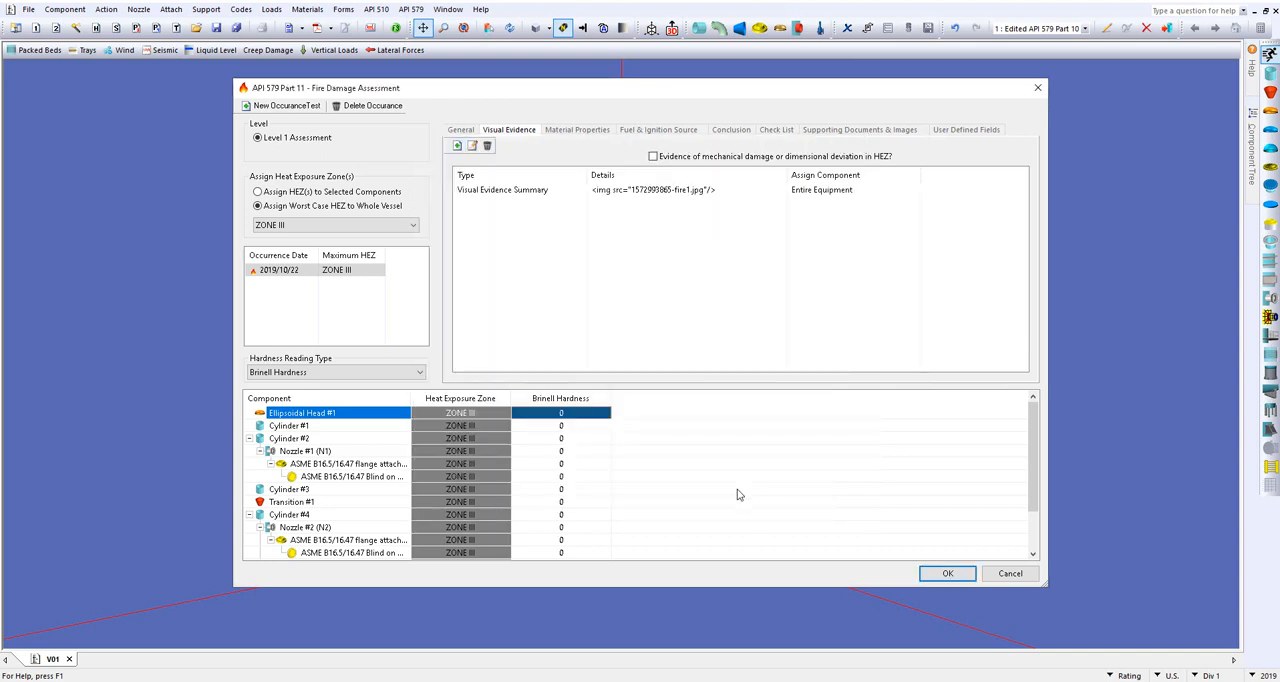
Step: Enter "Pass" as the assessment's conclusion and accept the fire damage assessment
left_click(741, 131)
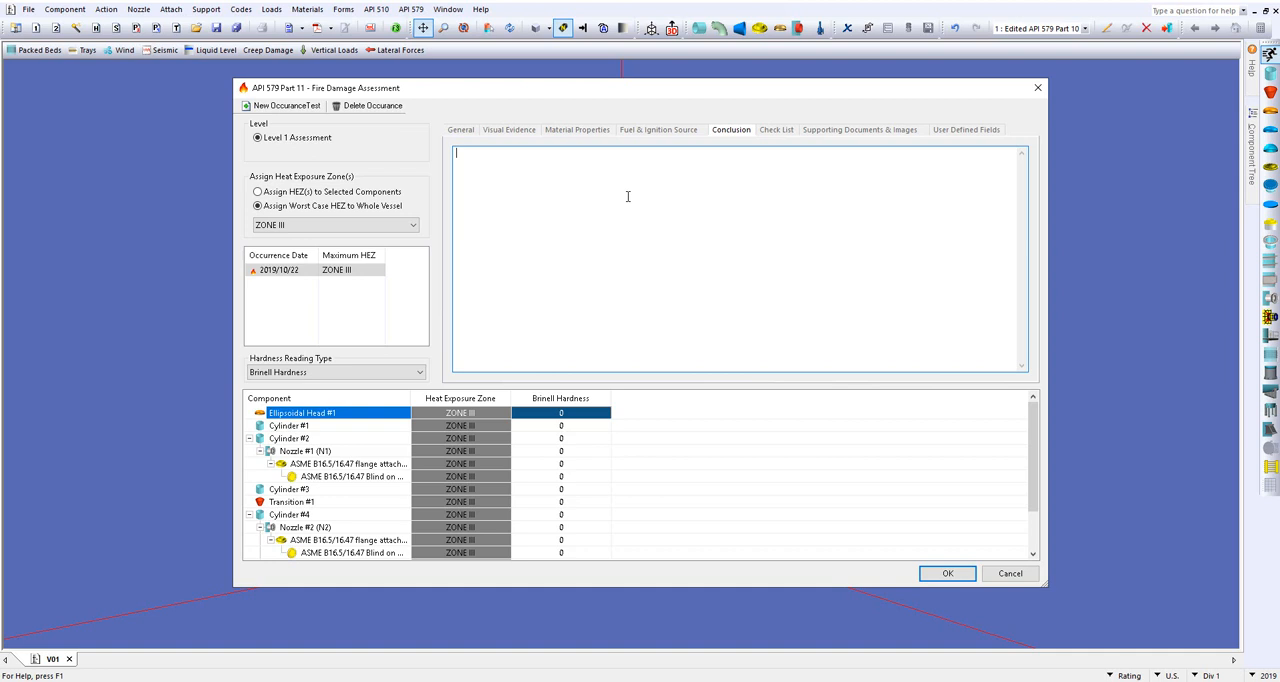
type("Pass")
left_click(945, 573)
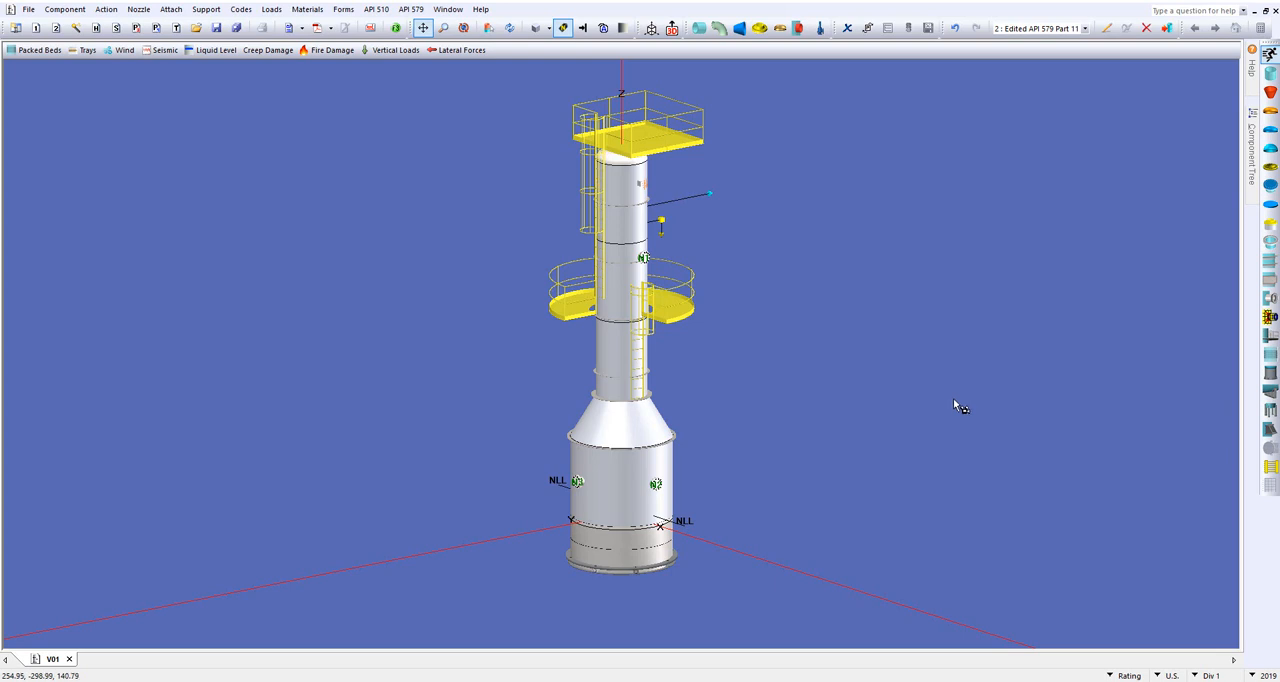
Step: Run the vessel calculations and open the Fire Damage Summary in the report, with the report index widened
left_click(396, 27)
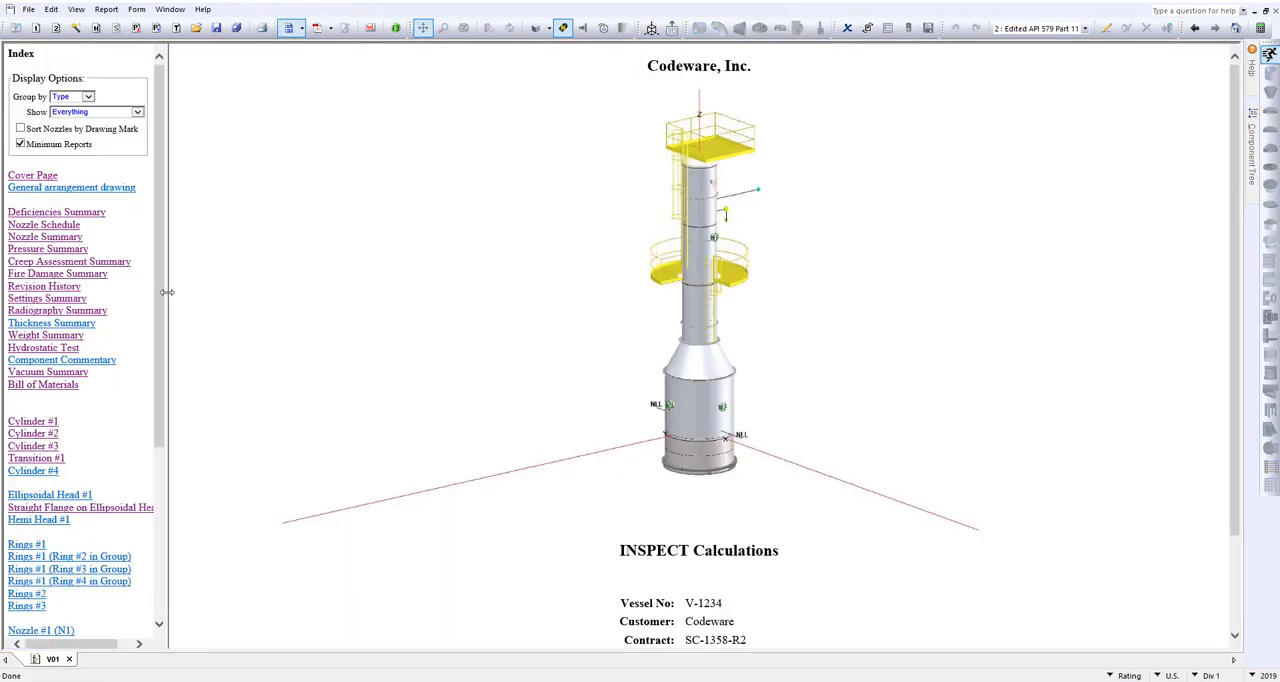
left_click_drag(166, 296, 294, 326)
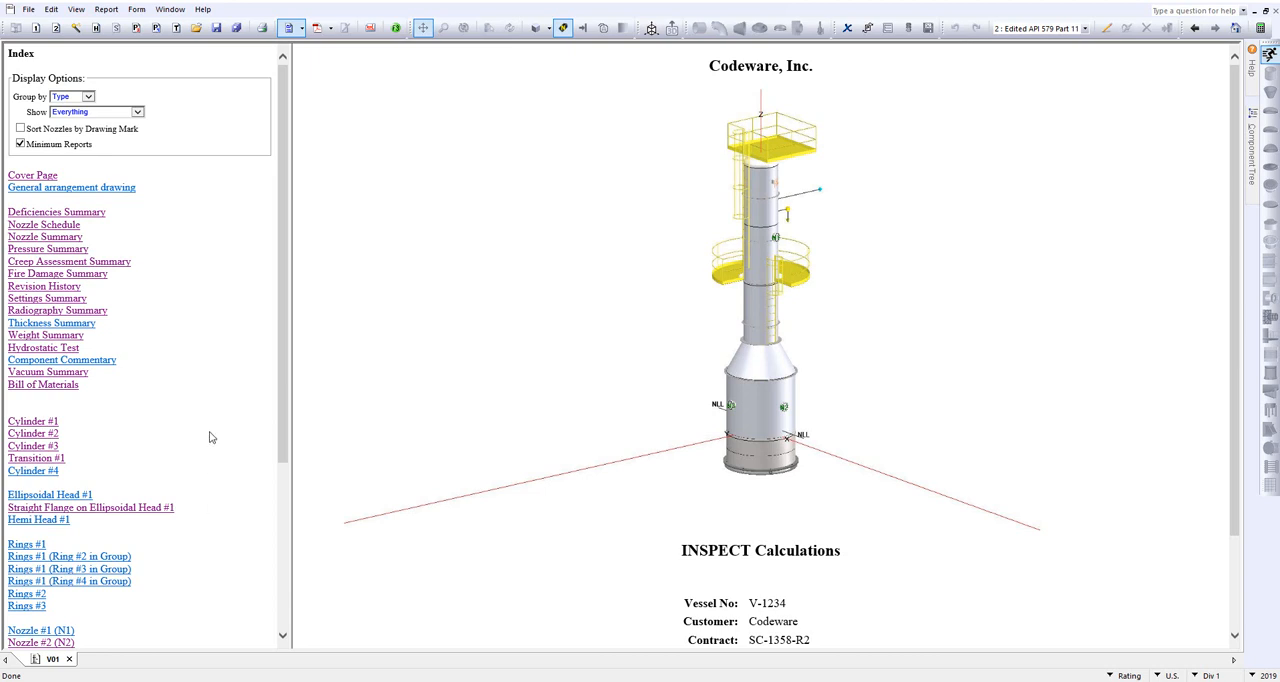
left_click(96, 276)
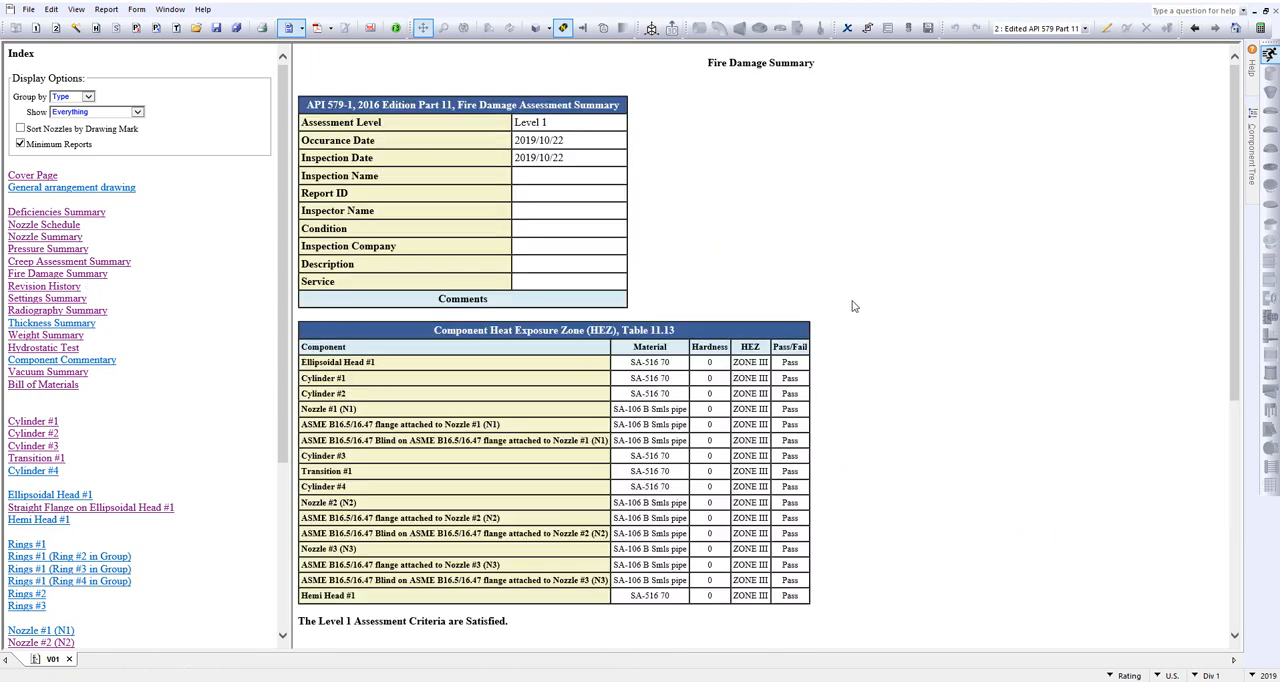
Step: Examine the fire damage report's component pass/fail table, visual evidence and conclusion, and return to the 3D model
scroll(866, 276, "down", 1)
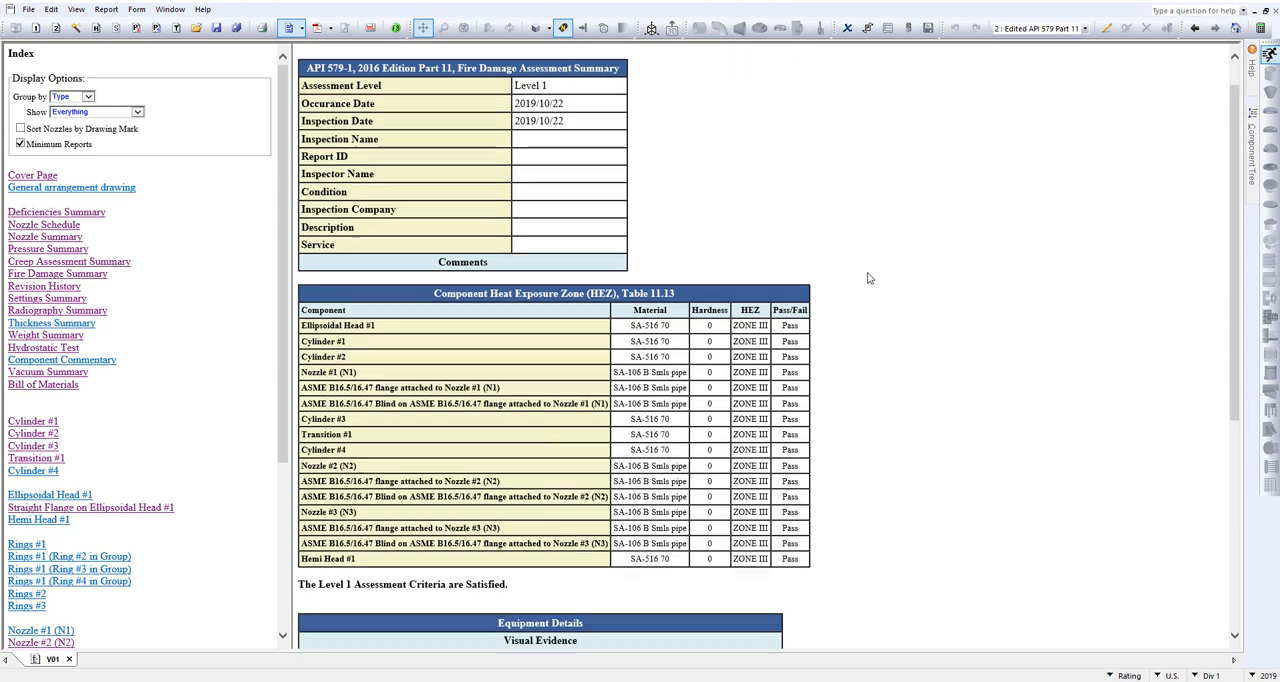
scroll(868, 278, "down", 1)
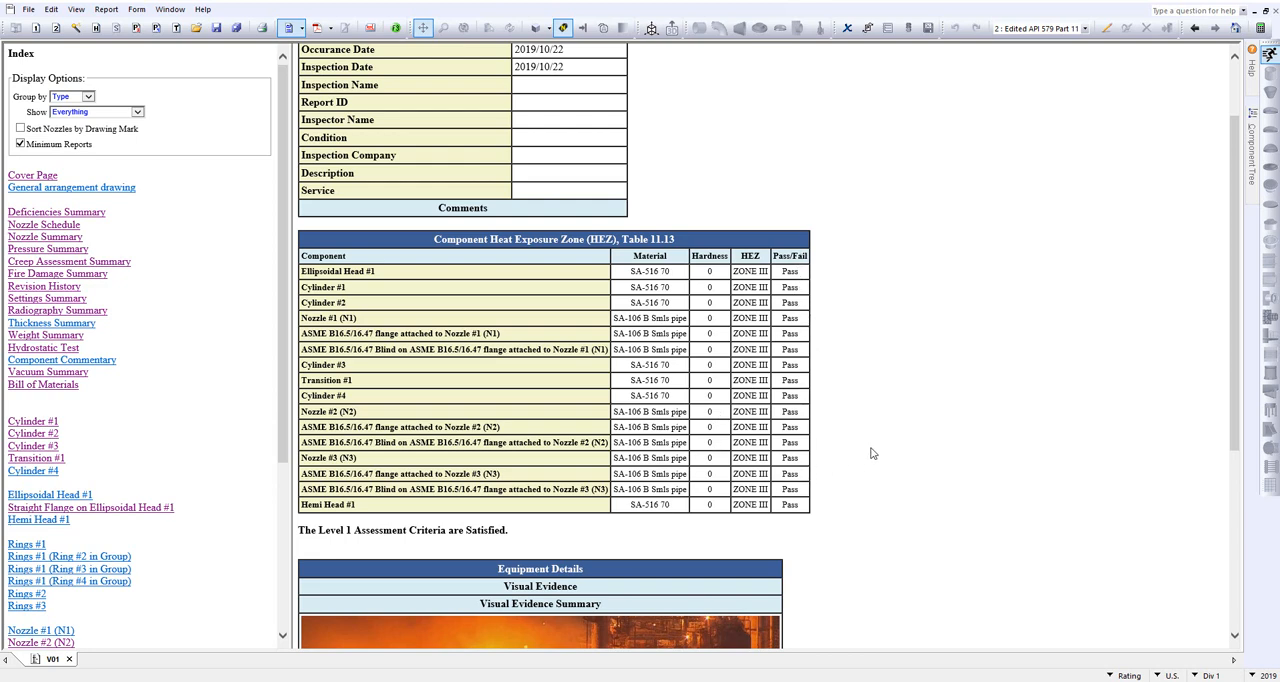
scroll(913, 450, "down", 5)
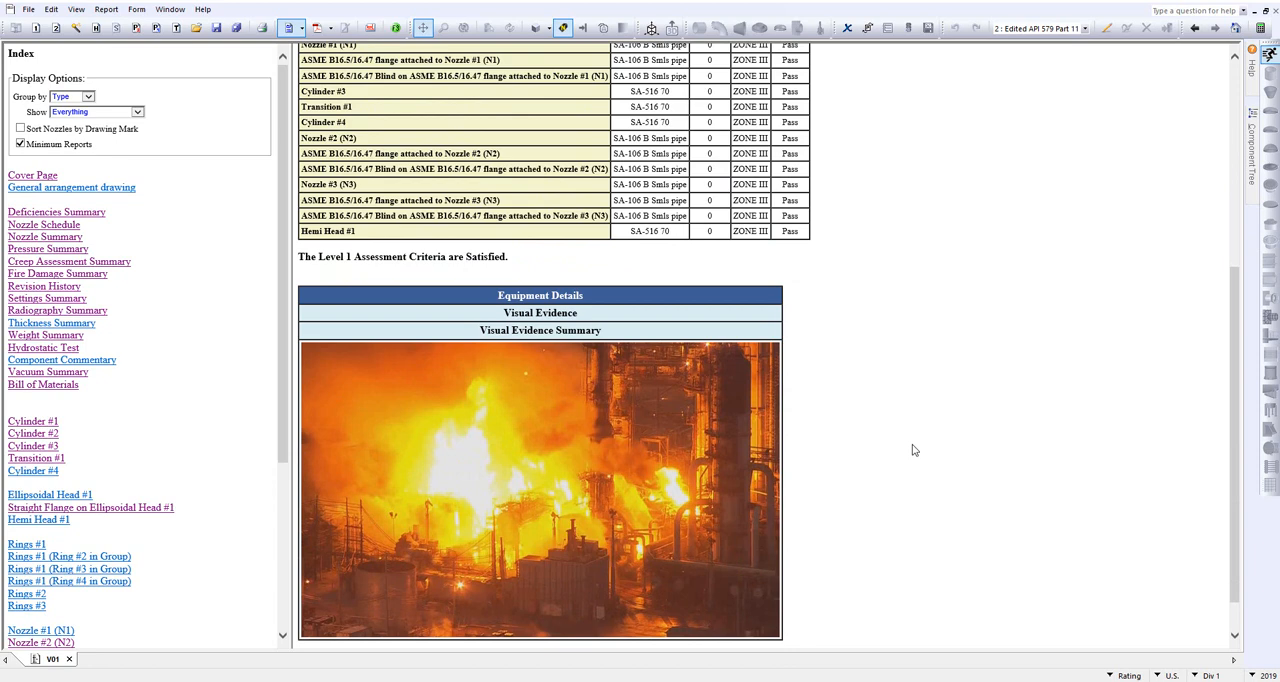
scroll(913, 450, "down", 1)
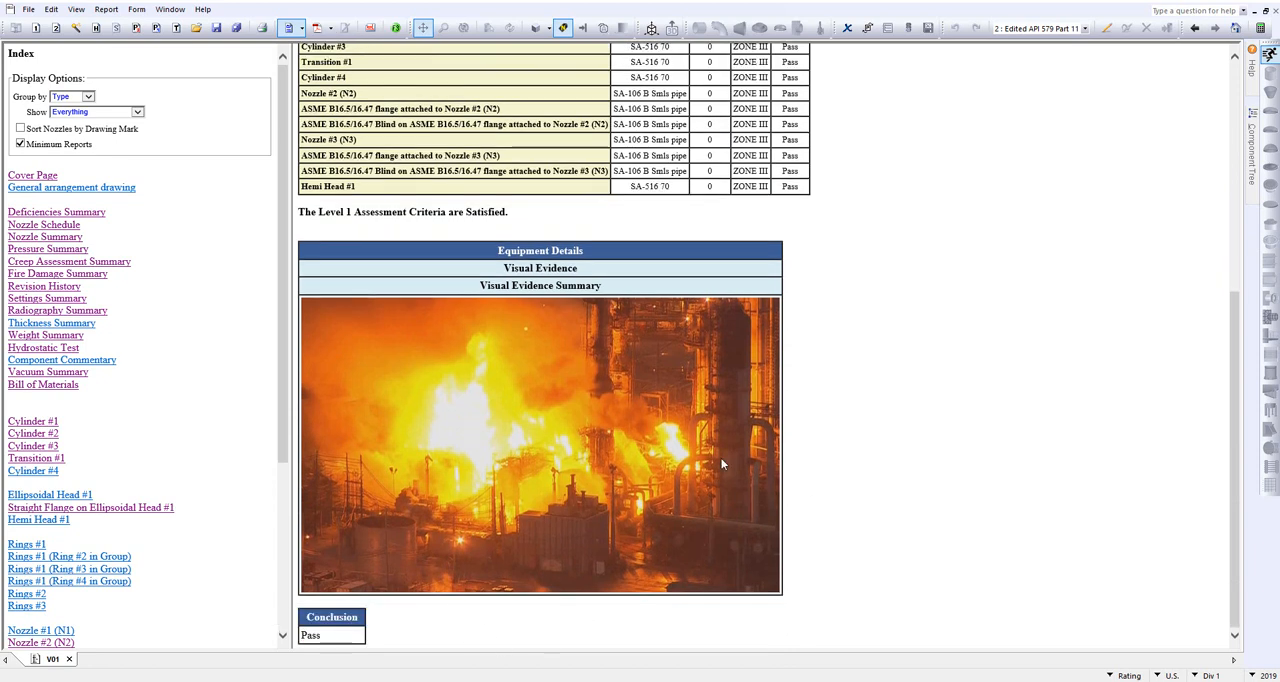
scroll(913, 376, "up", 8)
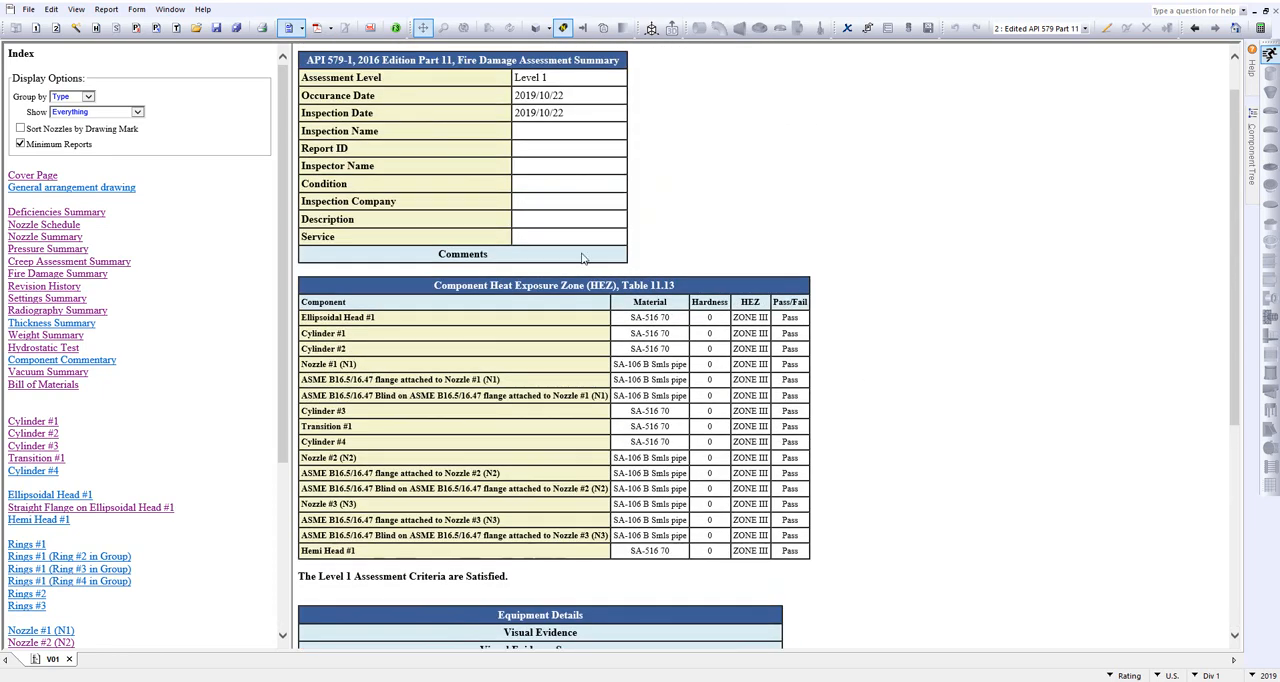
left_click(287, 30)
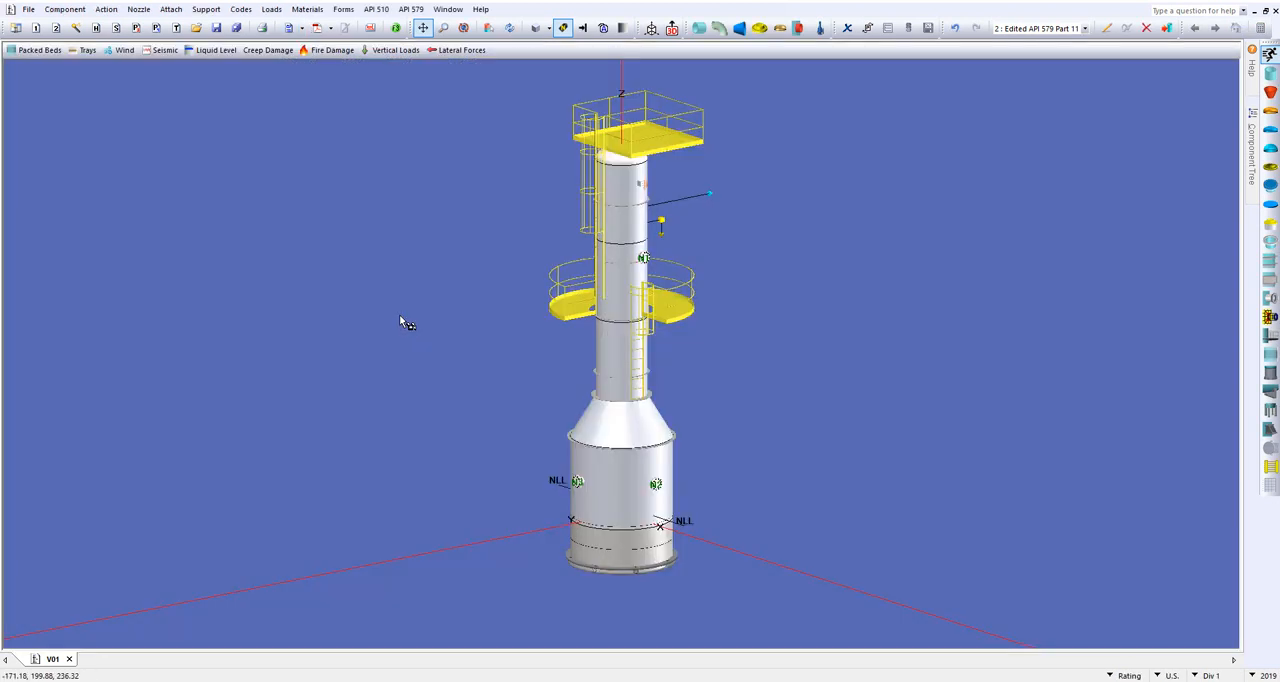